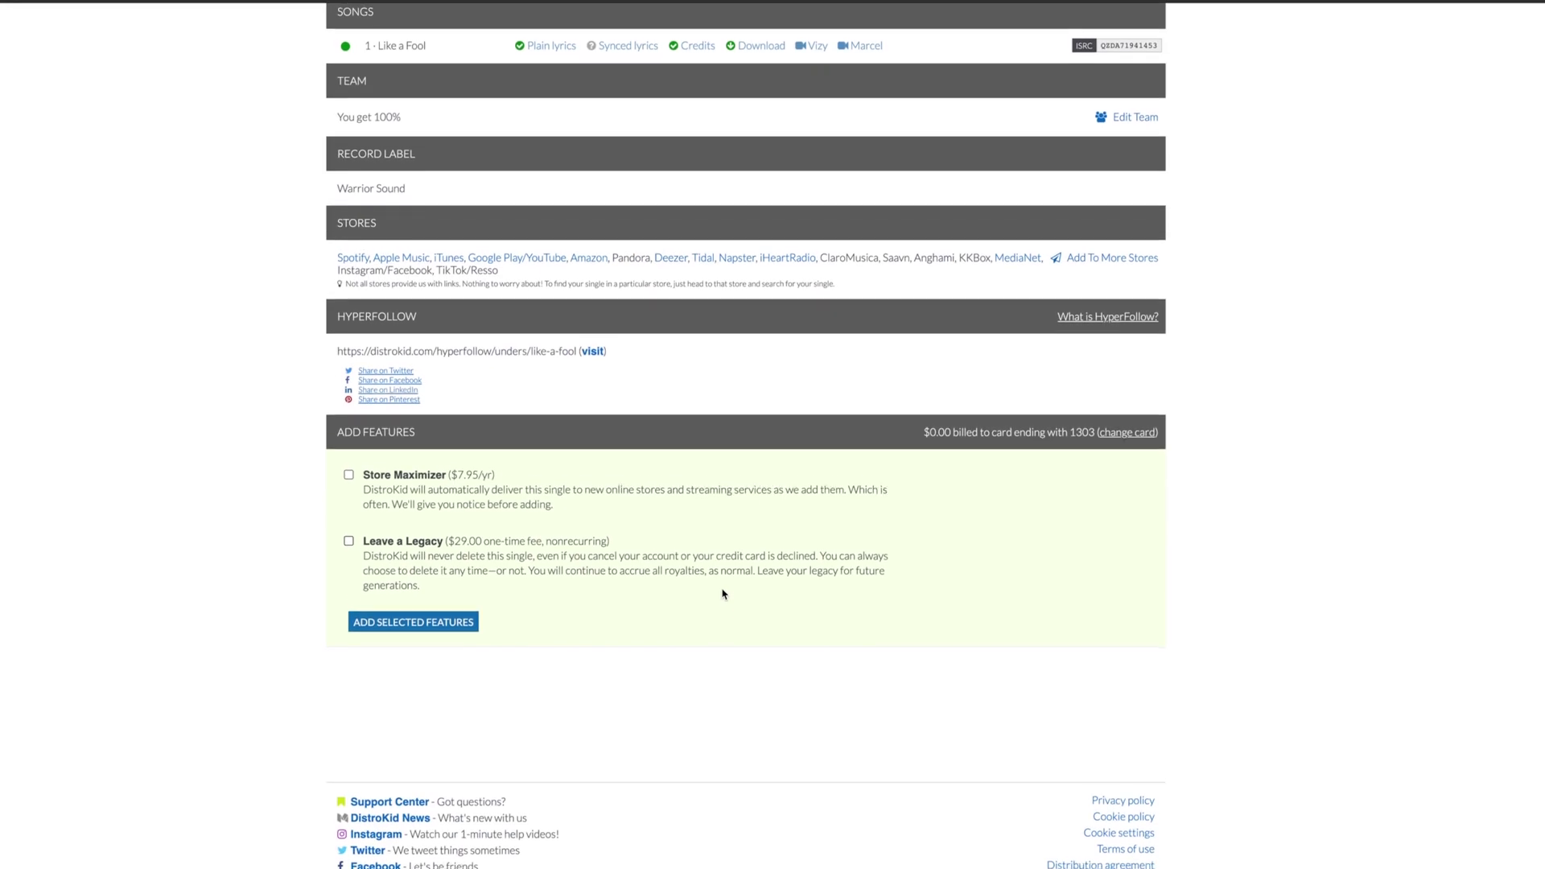
pyautogui.scroll(3, 722, 594)
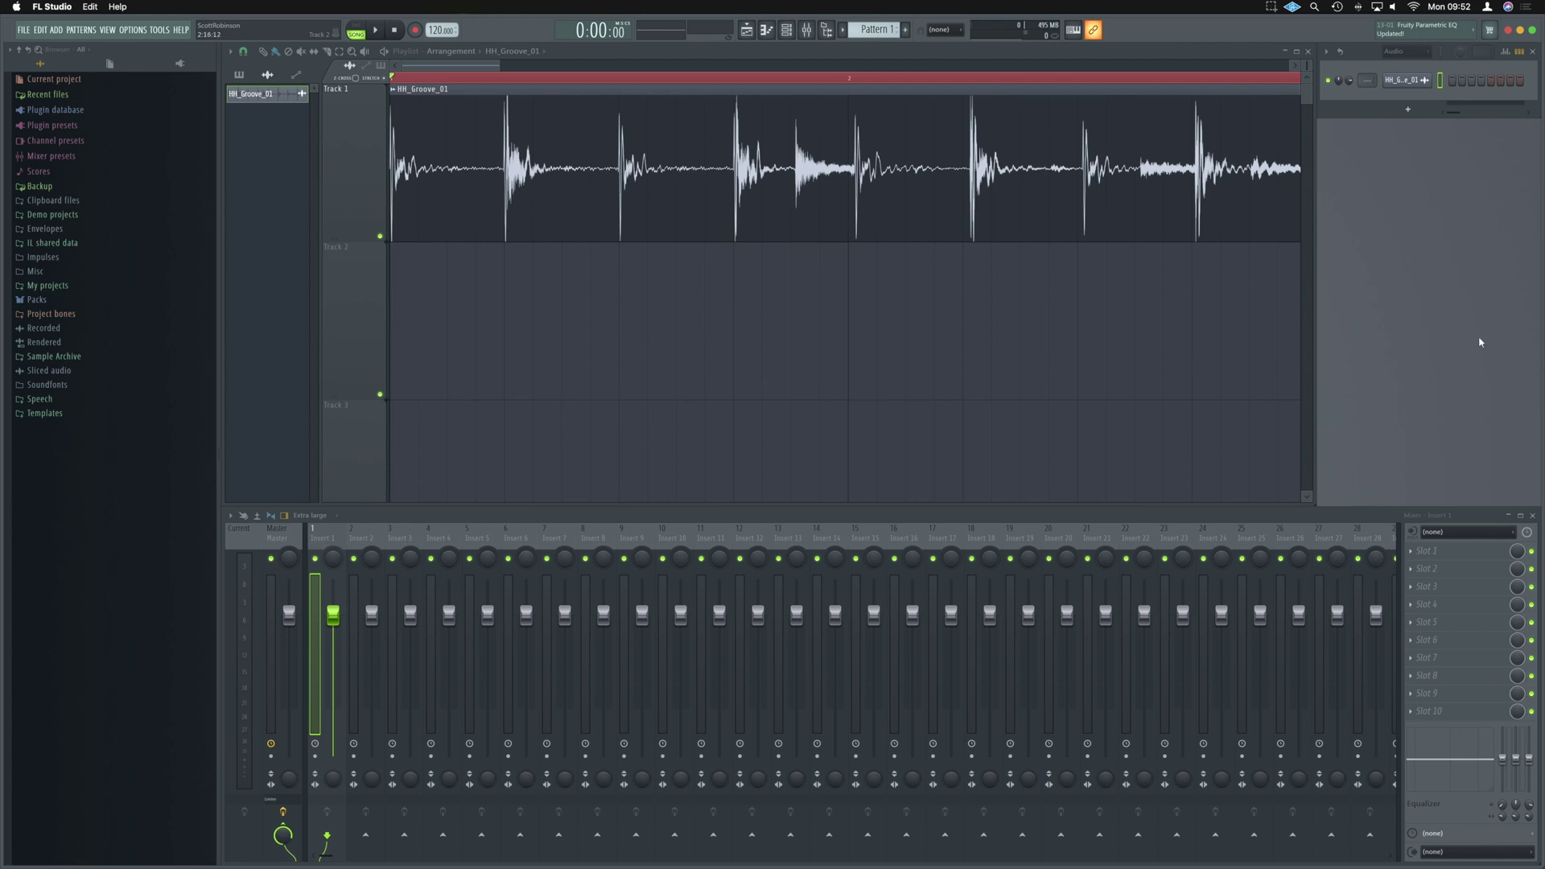
# Play back the original HH_Groove_01 drum loop in the playlist
pyautogui.press('space')
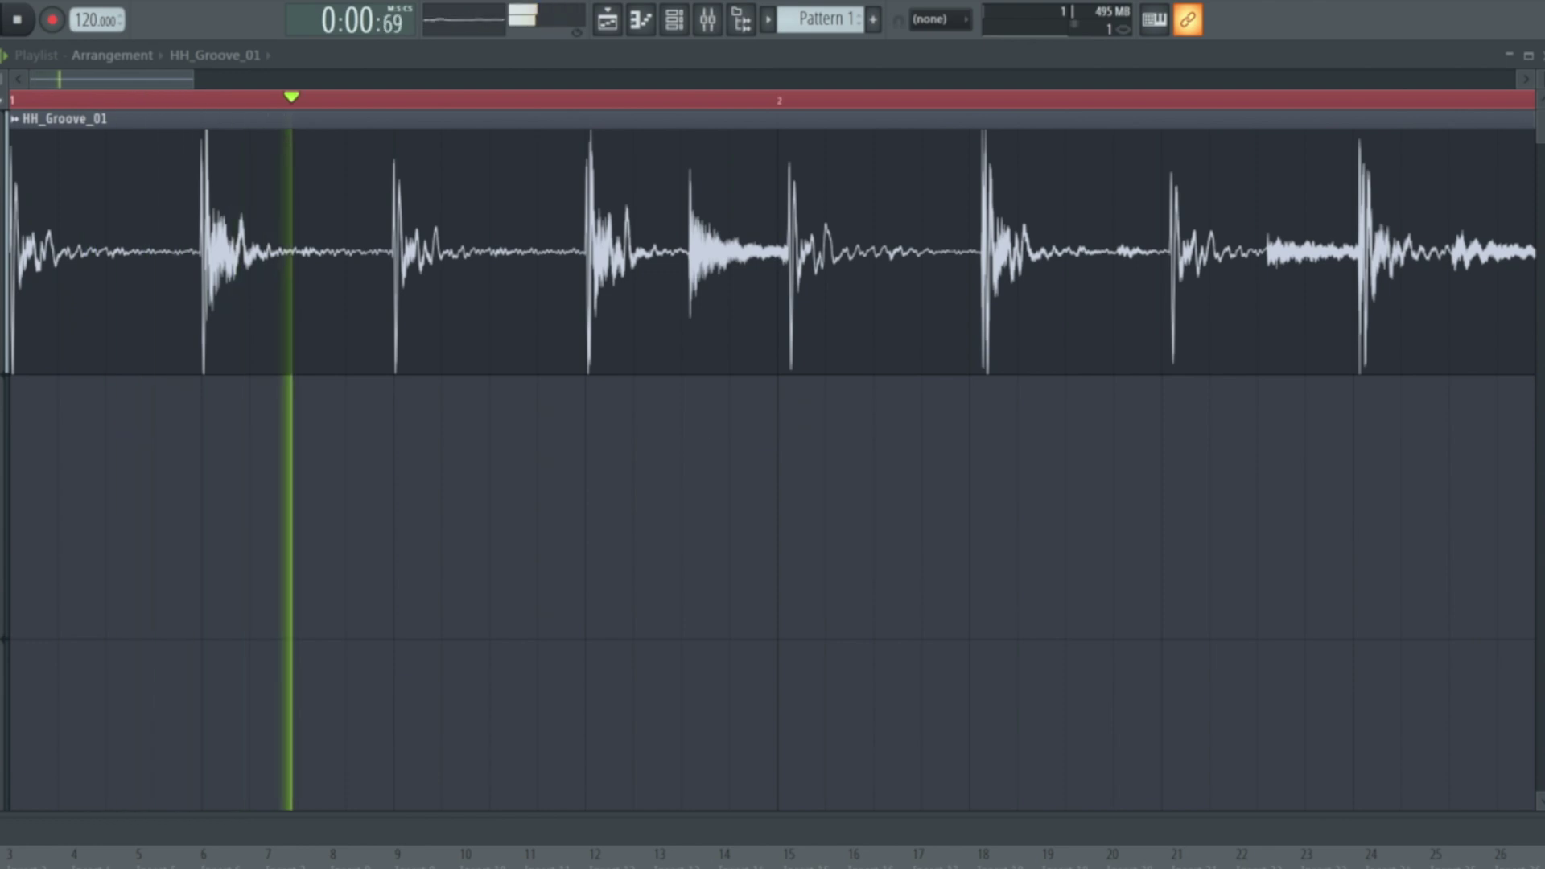
pyautogui.press('space')
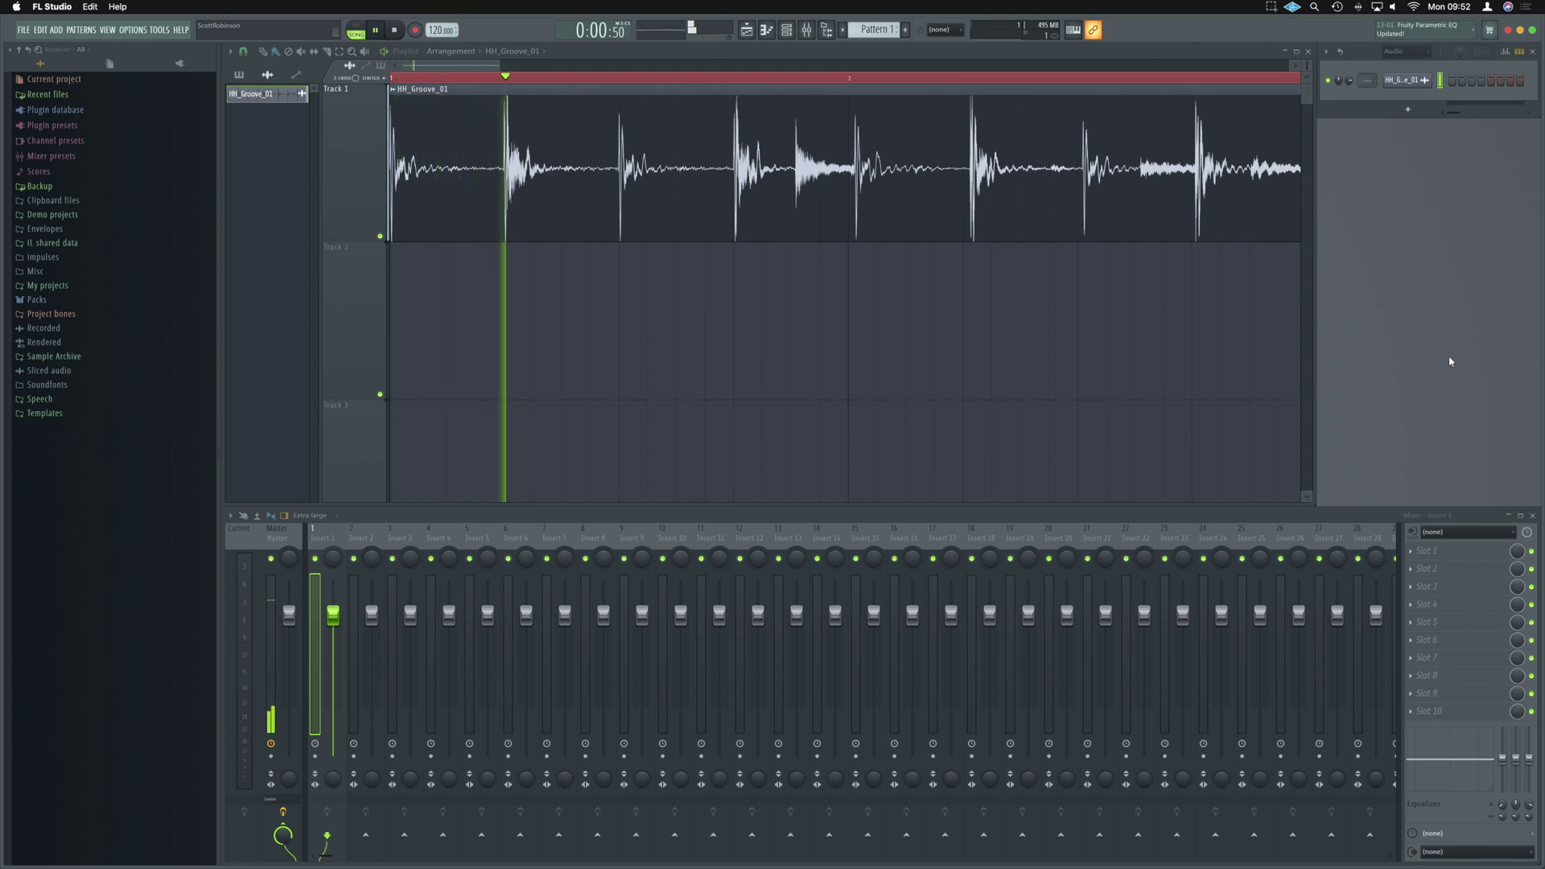
pyautogui.press('space')
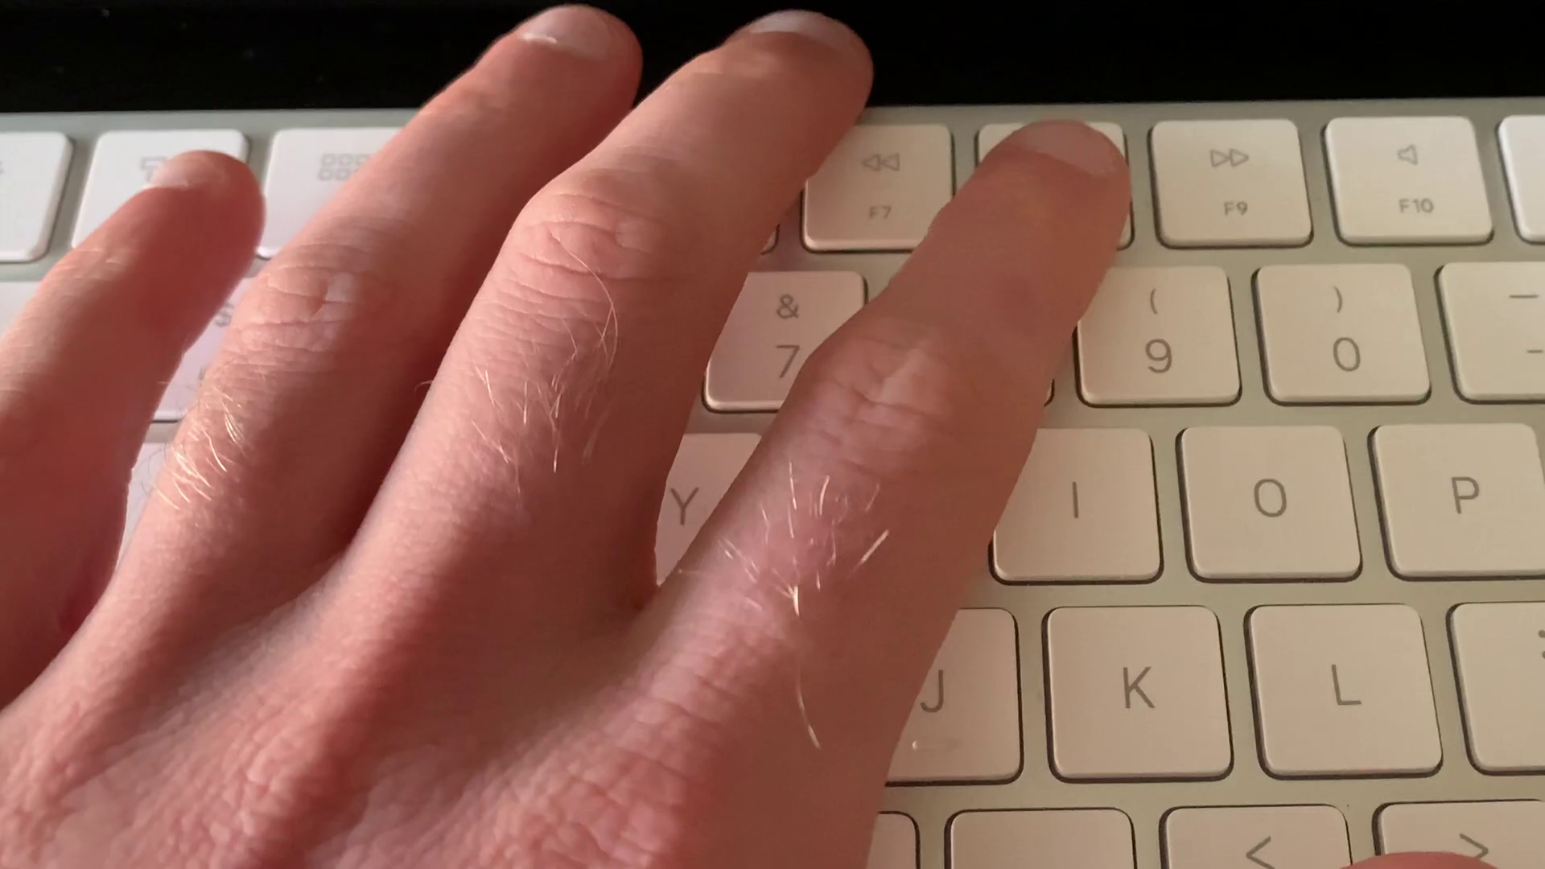
# Find Newtime in the plugin picker and add it to the first effect slot of mixer Insert 1
pyautogui.press('F8')
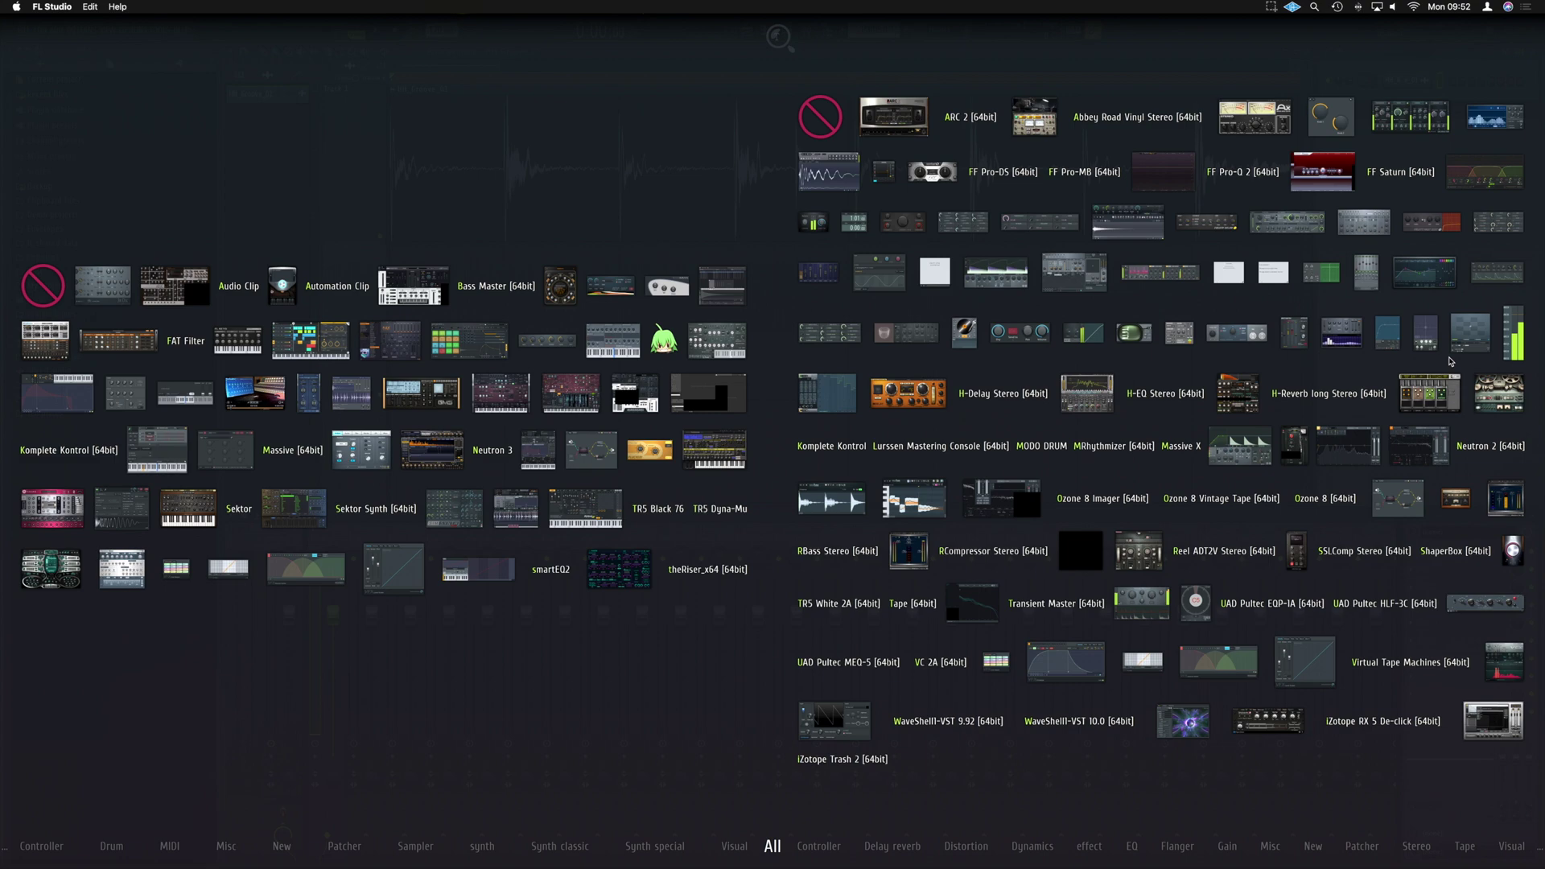
pyautogui.write('new')
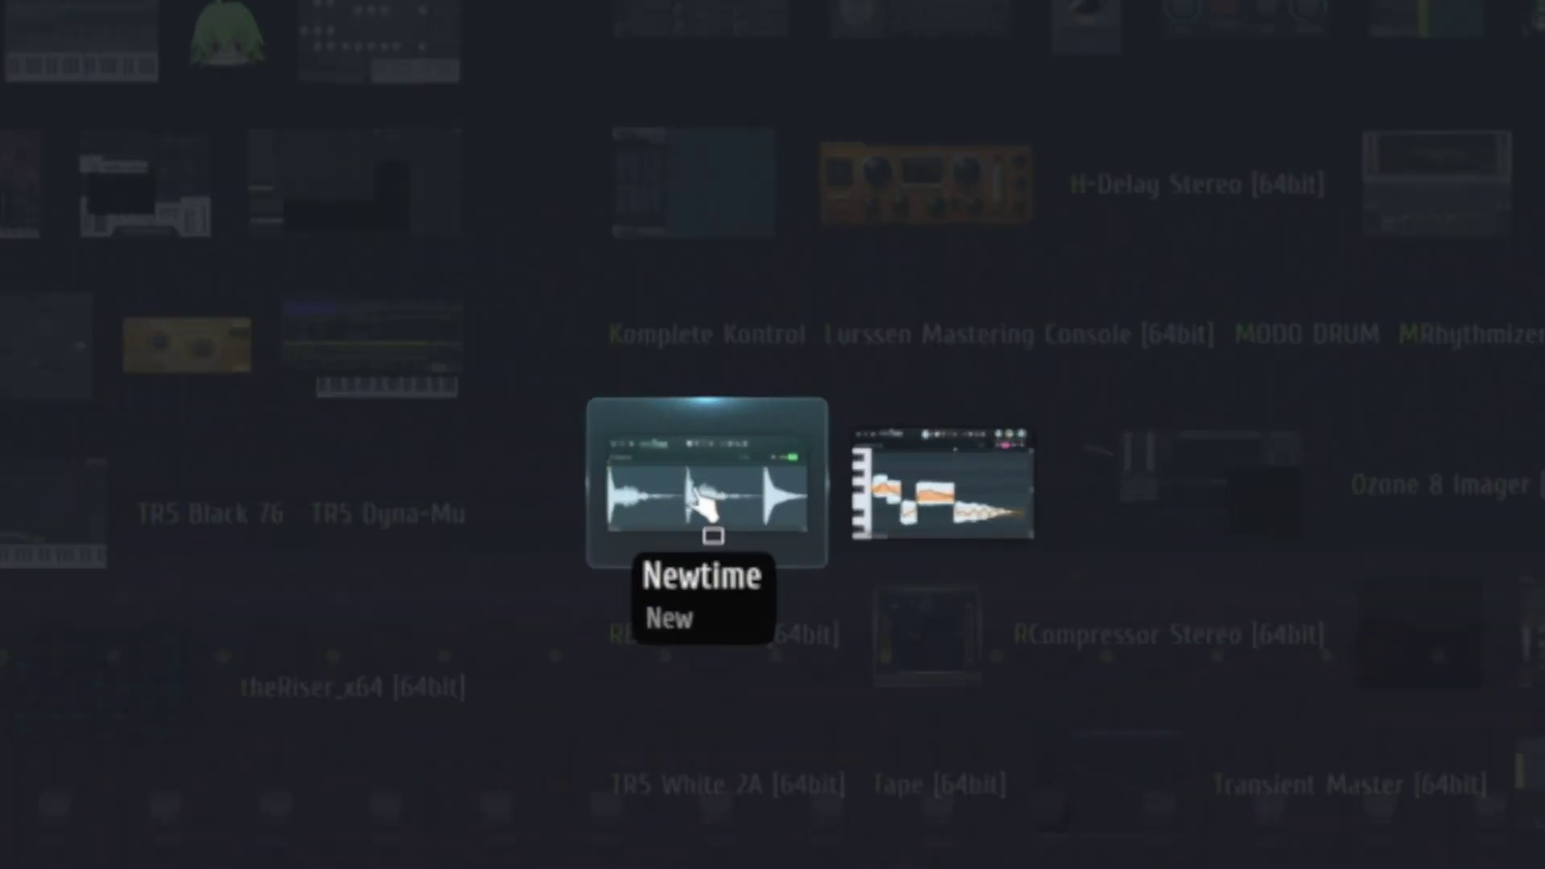
pyautogui.moveTo(706, 507); pyautogui.dragTo(1441, 550)
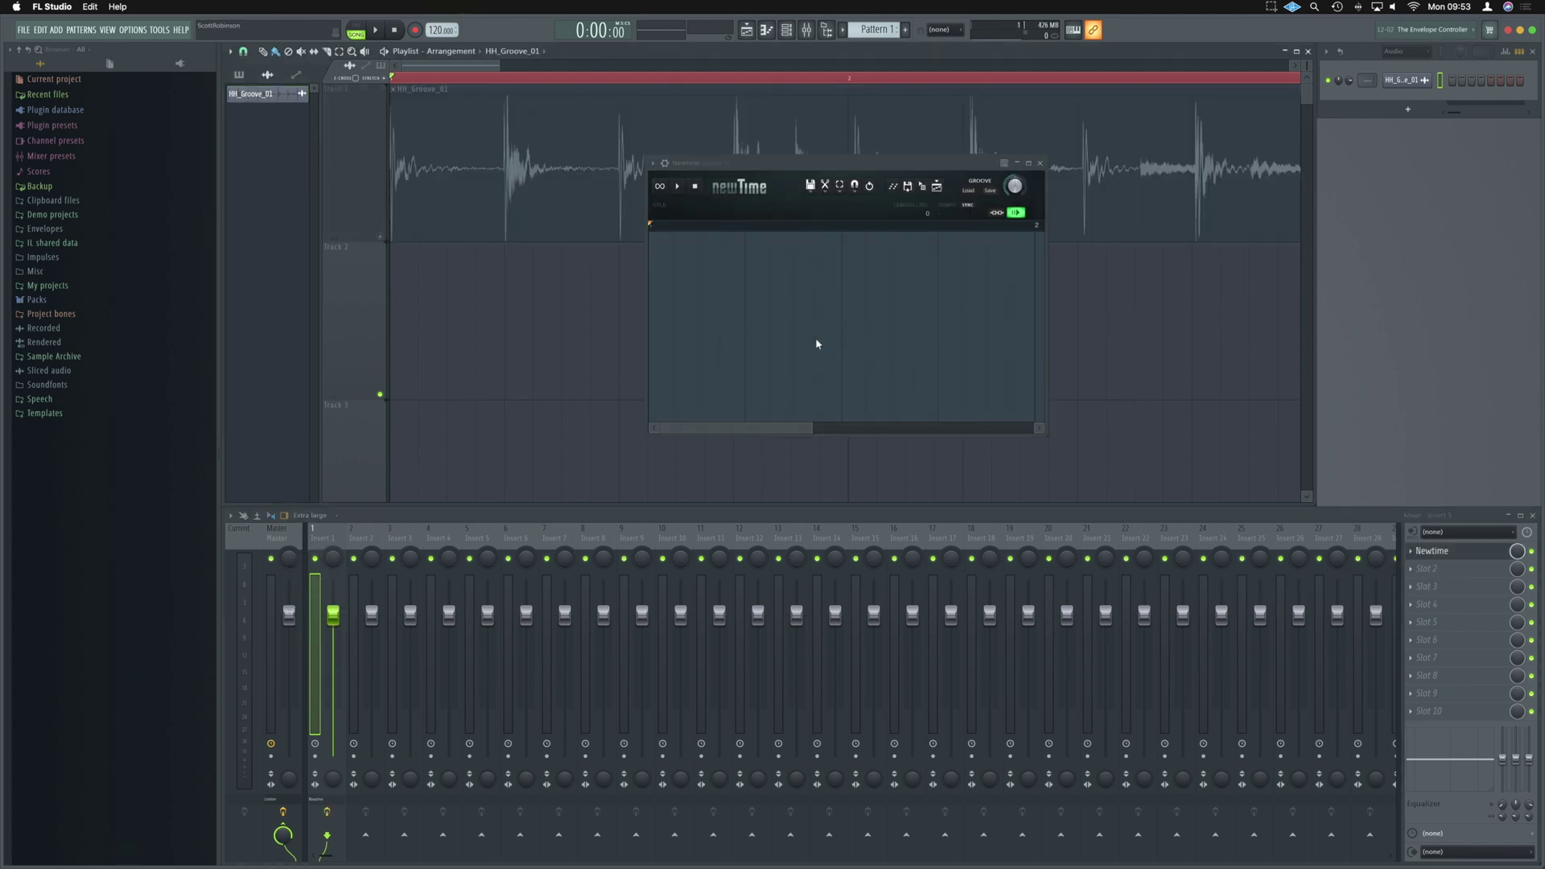
# Load the HH_Groove_01 sample into Newtime
pyautogui.click(810, 190)
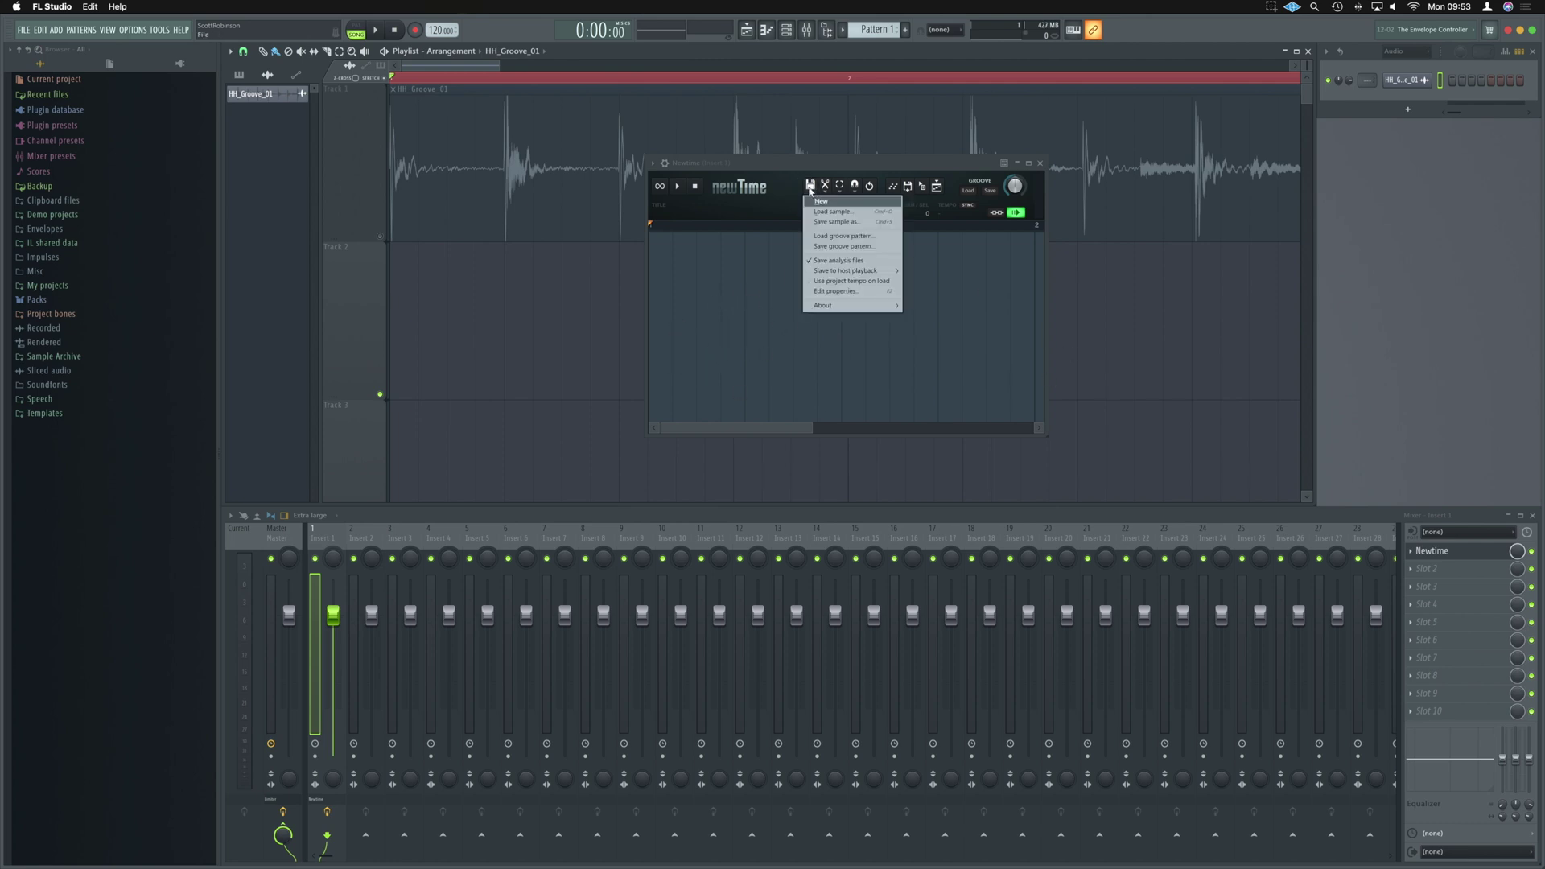
pyautogui.click(840, 212)
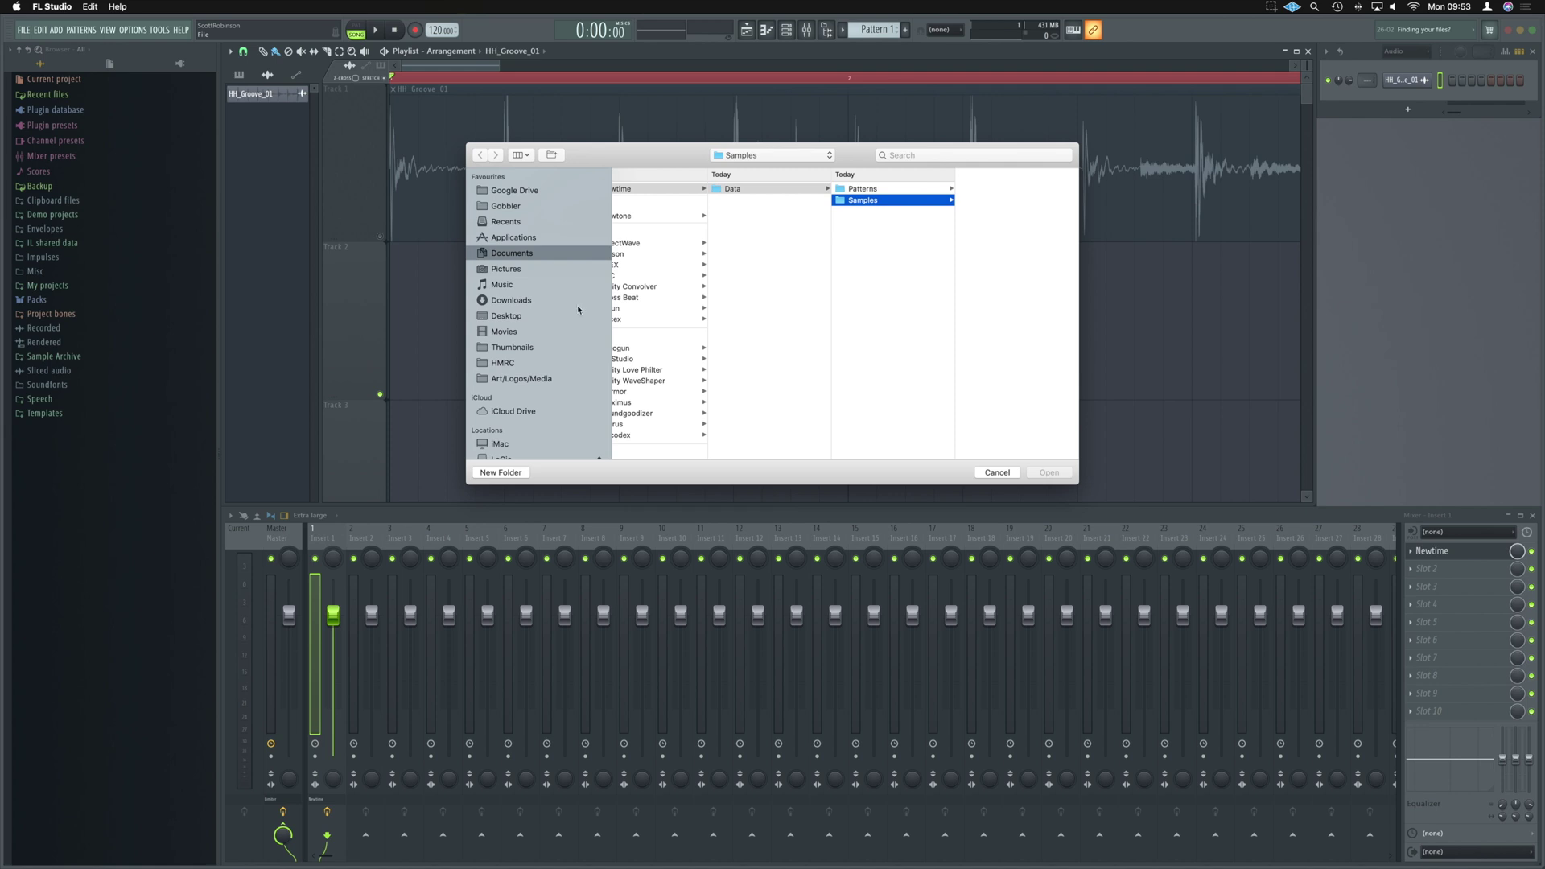
pyautogui.press('Escape')
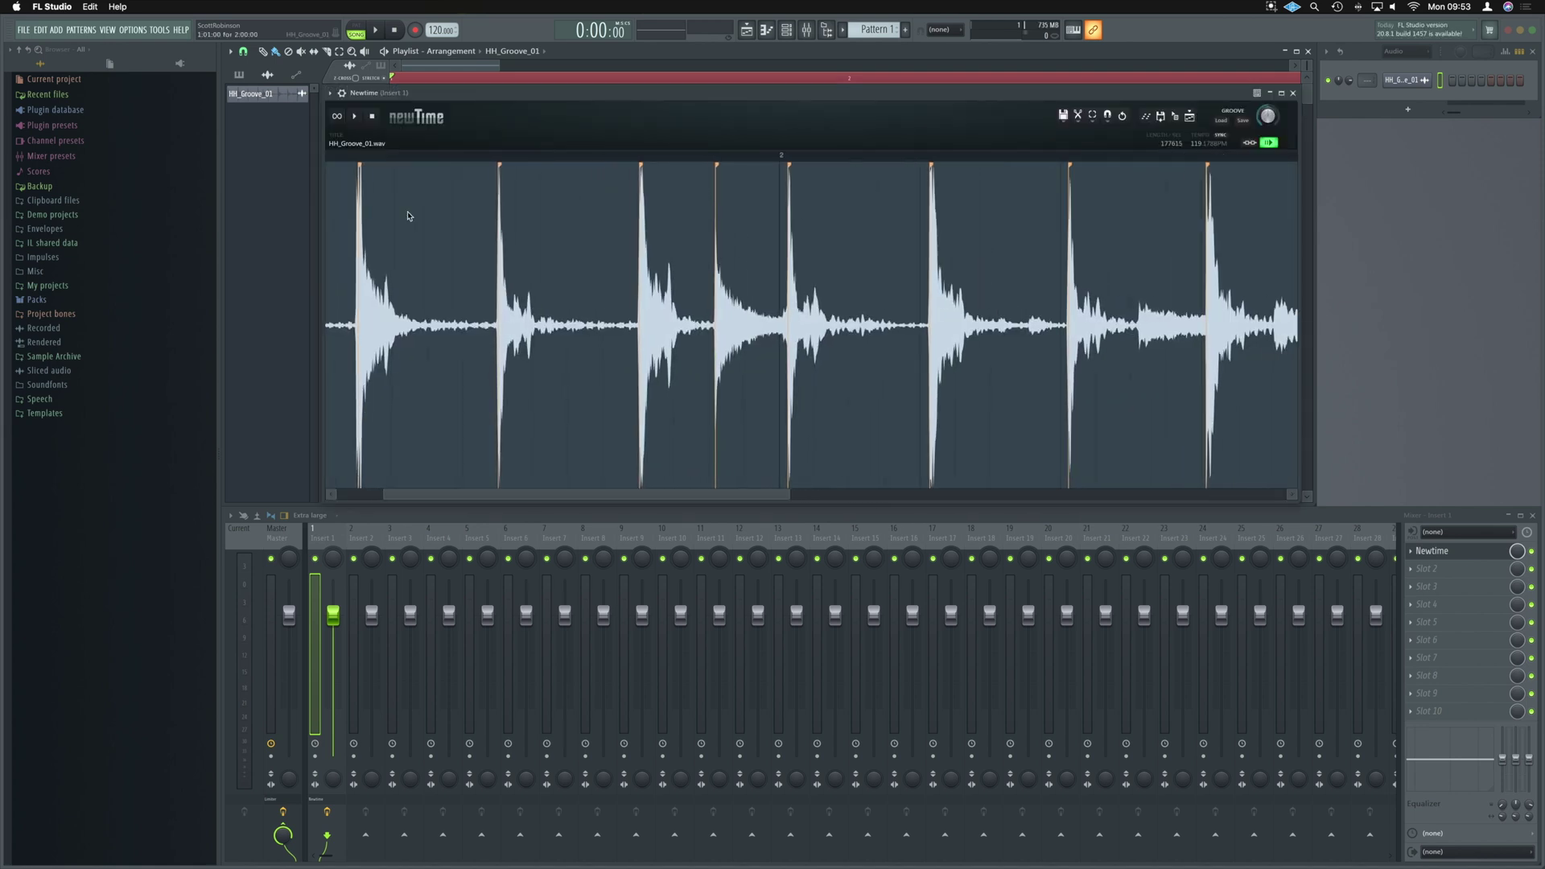
# Pull the sample's end marker back to bar 3 in Newtime and select the full two-bar range on the timeline
pyautogui.scroll(-4, 408, 216)
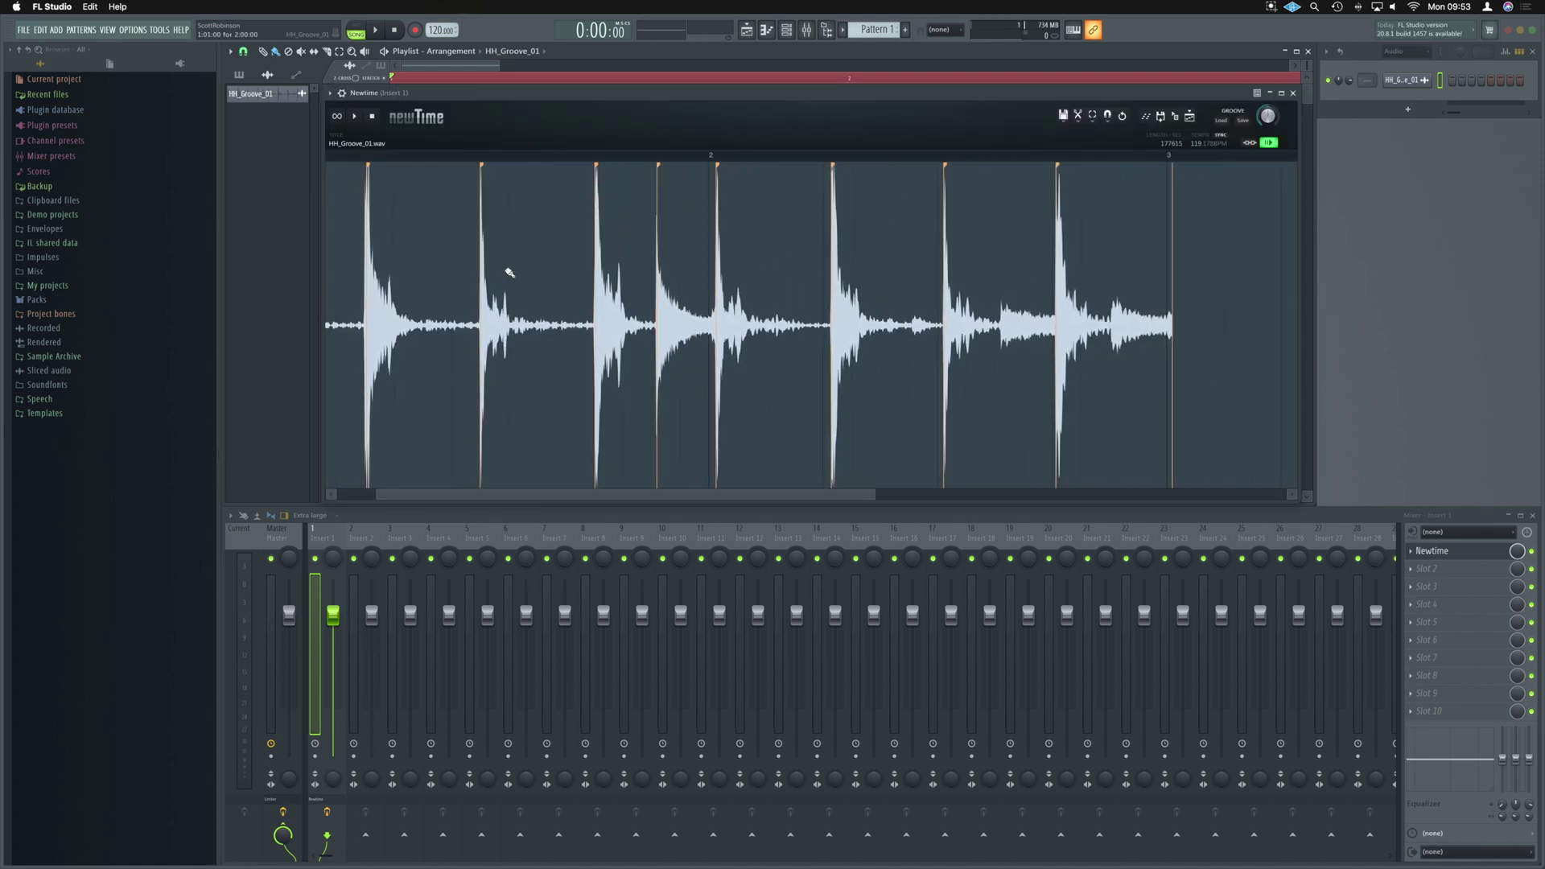
pyautogui.moveTo(827, 492); pyautogui.dragTo(704, 499)
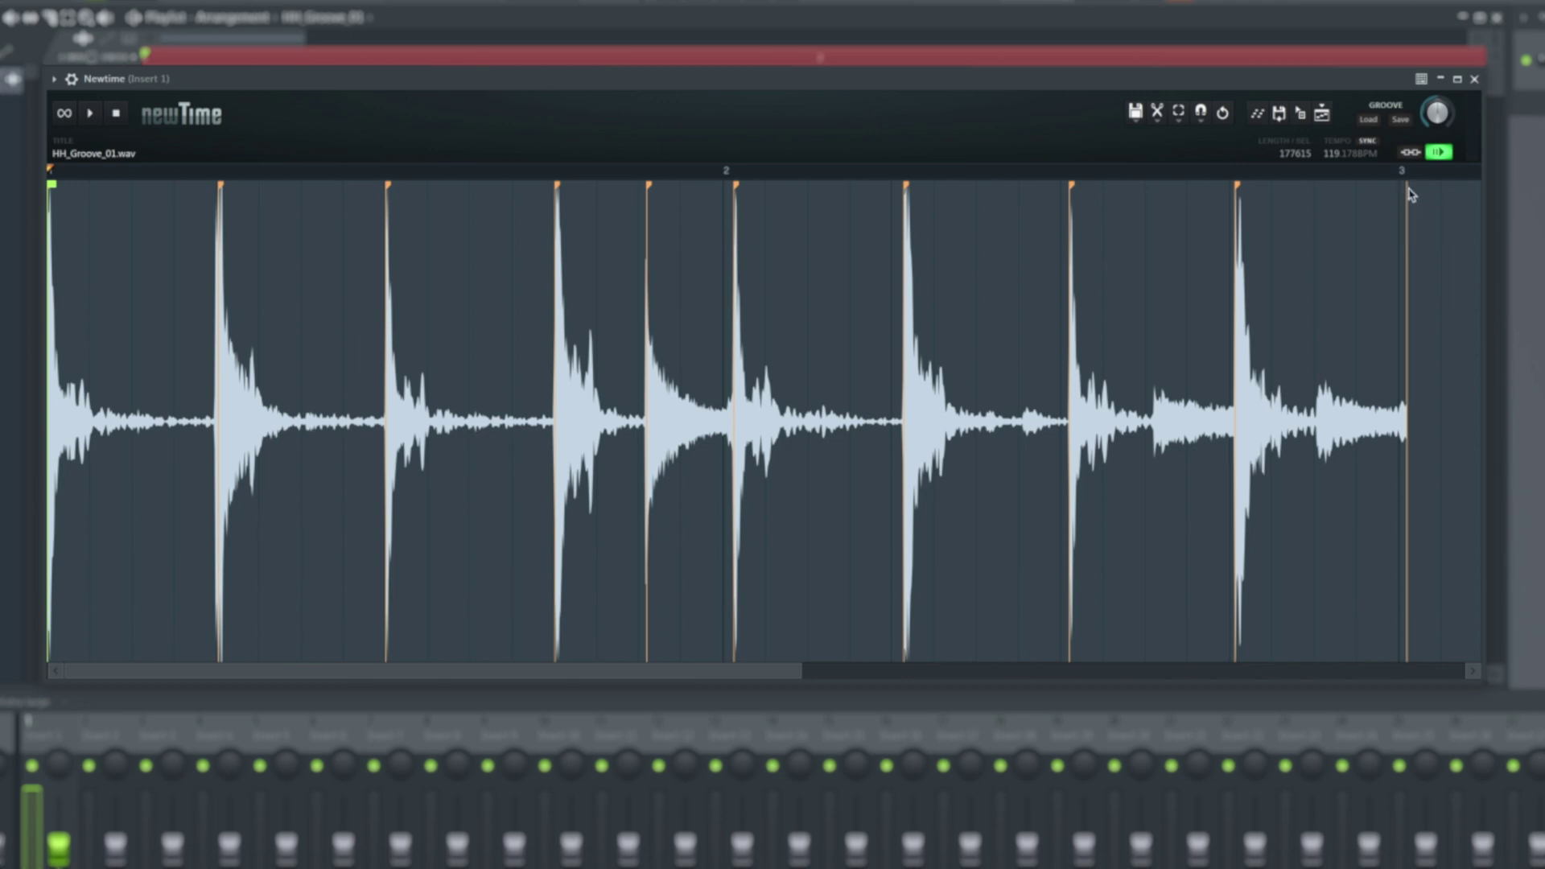
pyautogui.moveTo(1409, 192); pyautogui.dragTo(1401, 377)
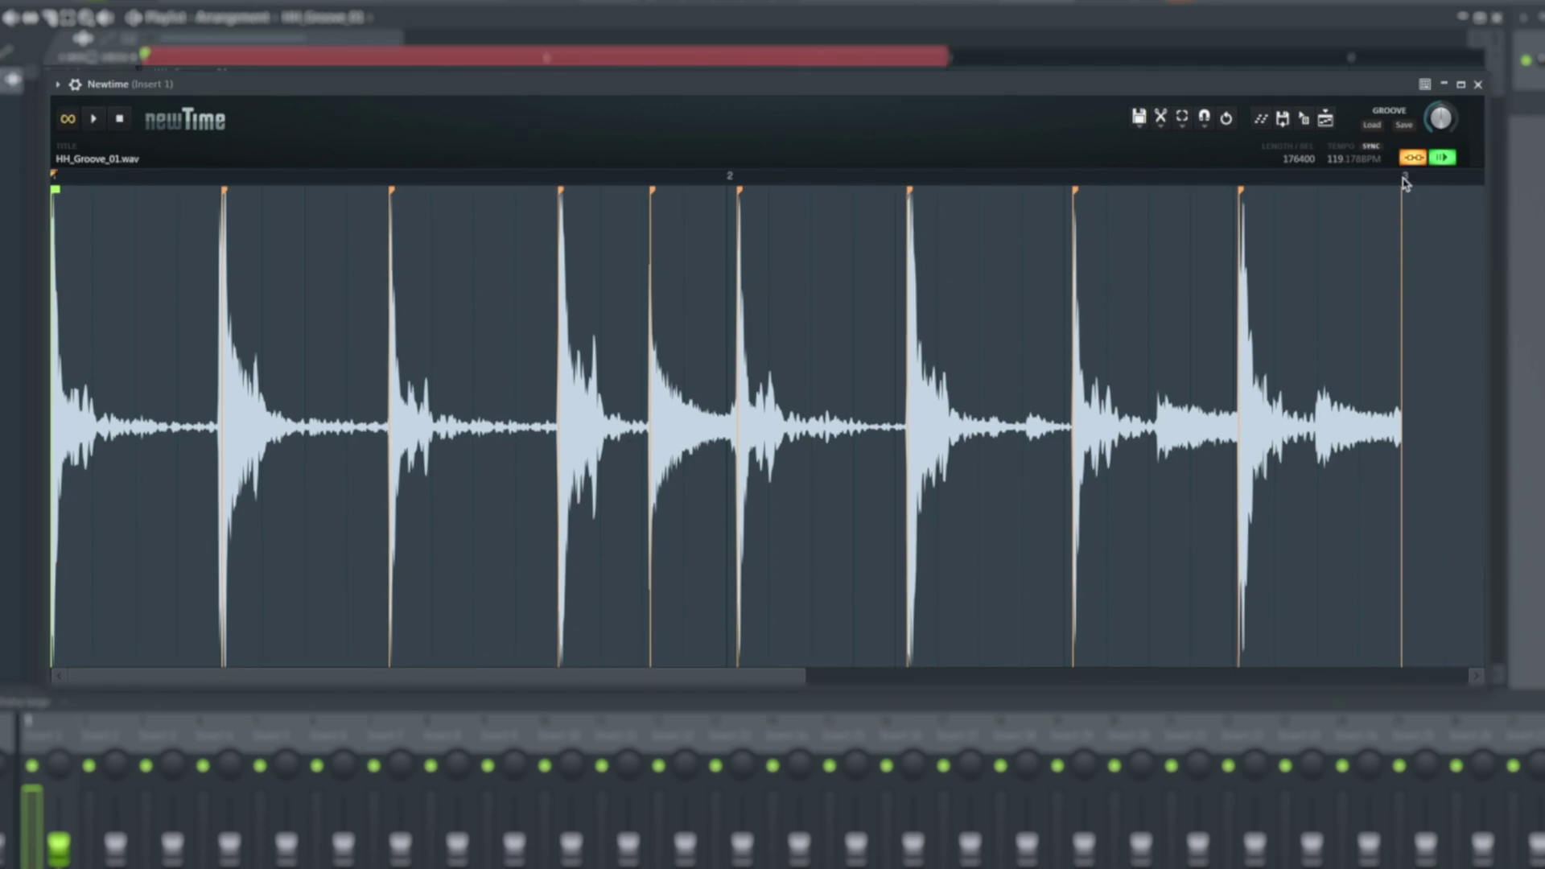
pyautogui.moveTo(1408, 174); pyautogui.dragTo(1182, 174)
pyautogui.moveTo(1404, 178); pyautogui.dragTo(78, 187)
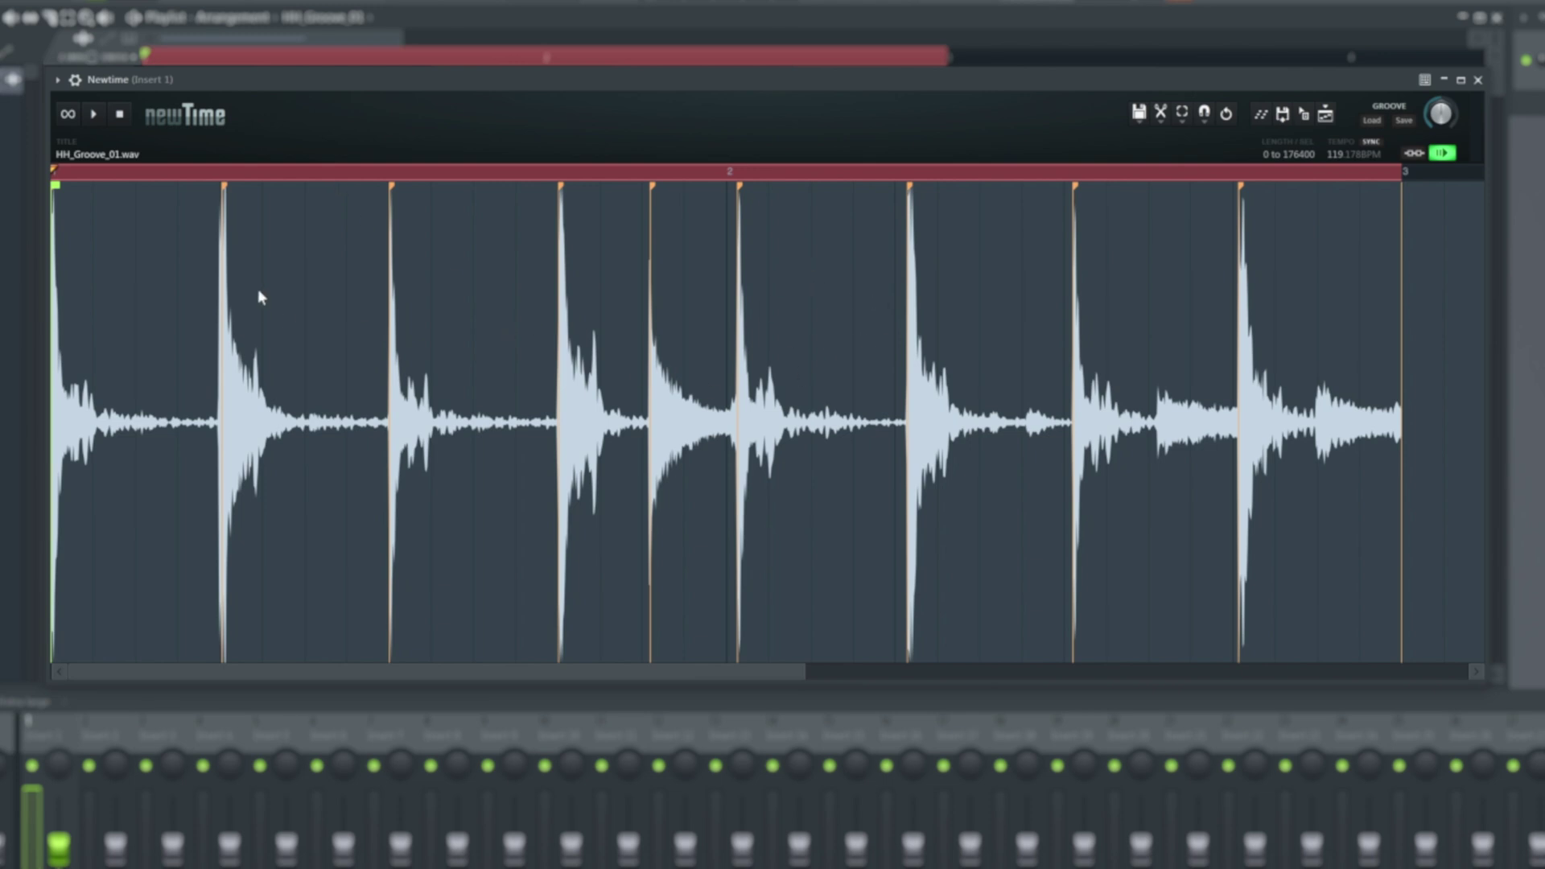
# Shift the warp marker of the second drum hit slightly earlier in Newtime
pyautogui.scroll(4, 209, 239)
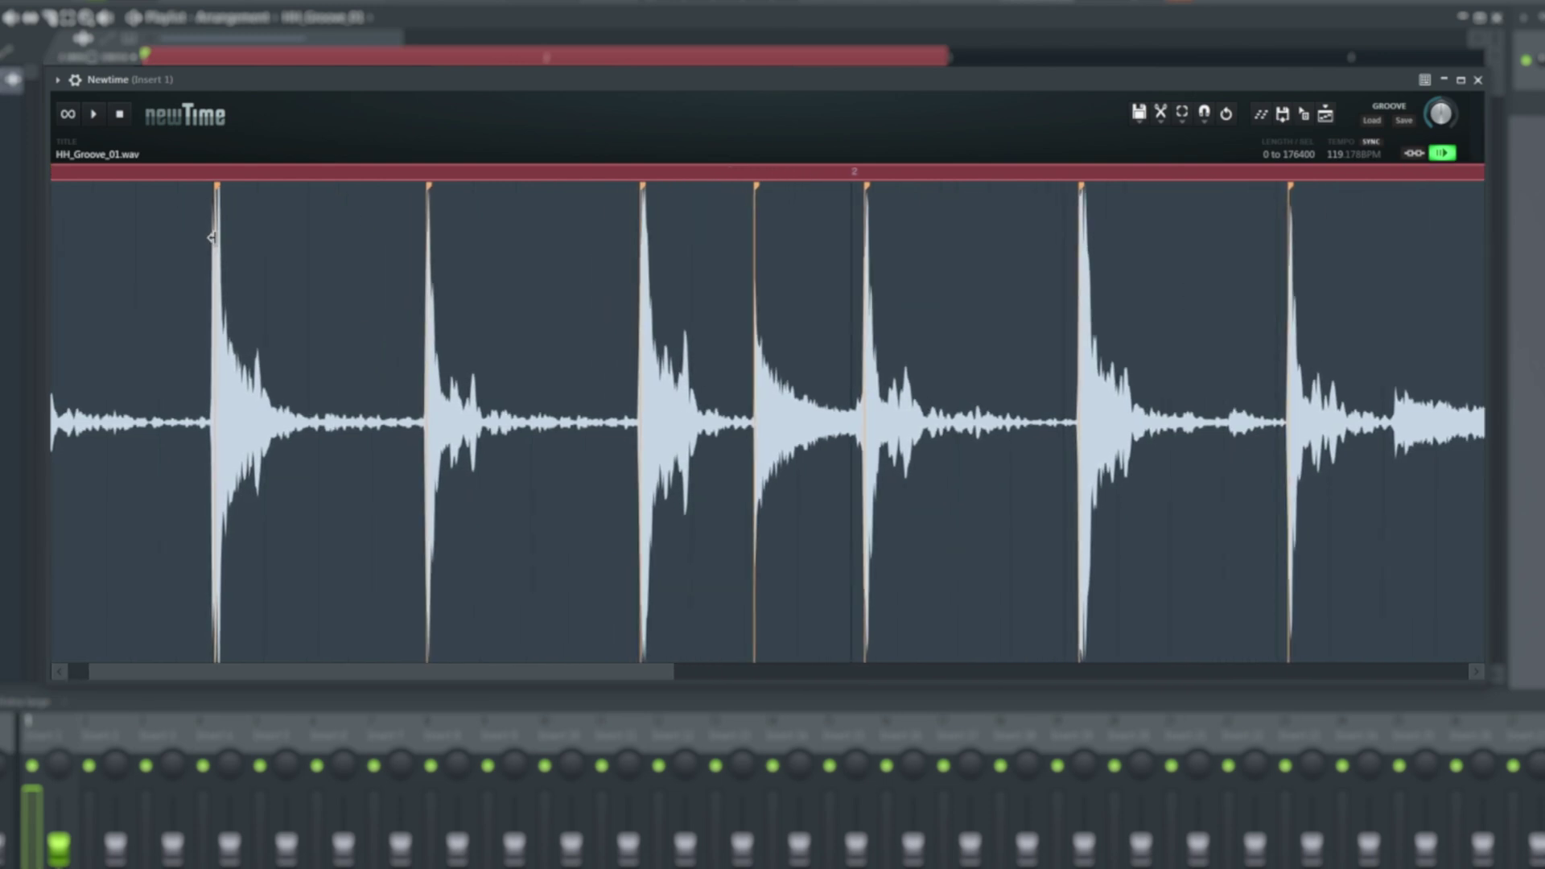
pyautogui.scroll(6, 212, 237)
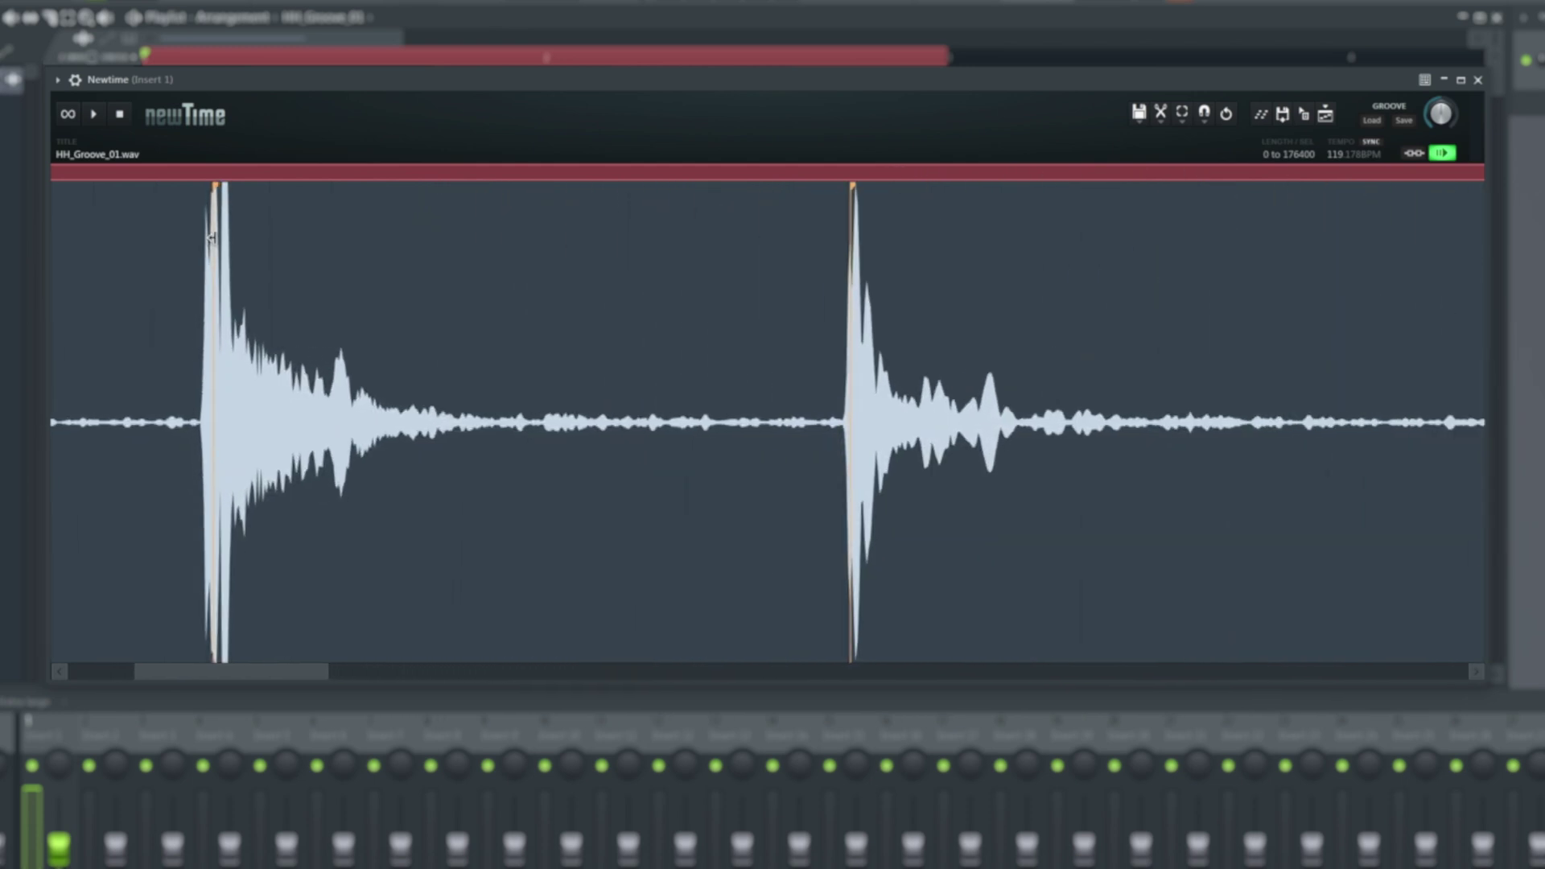
pyautogui.scroll(6, 212, 238)
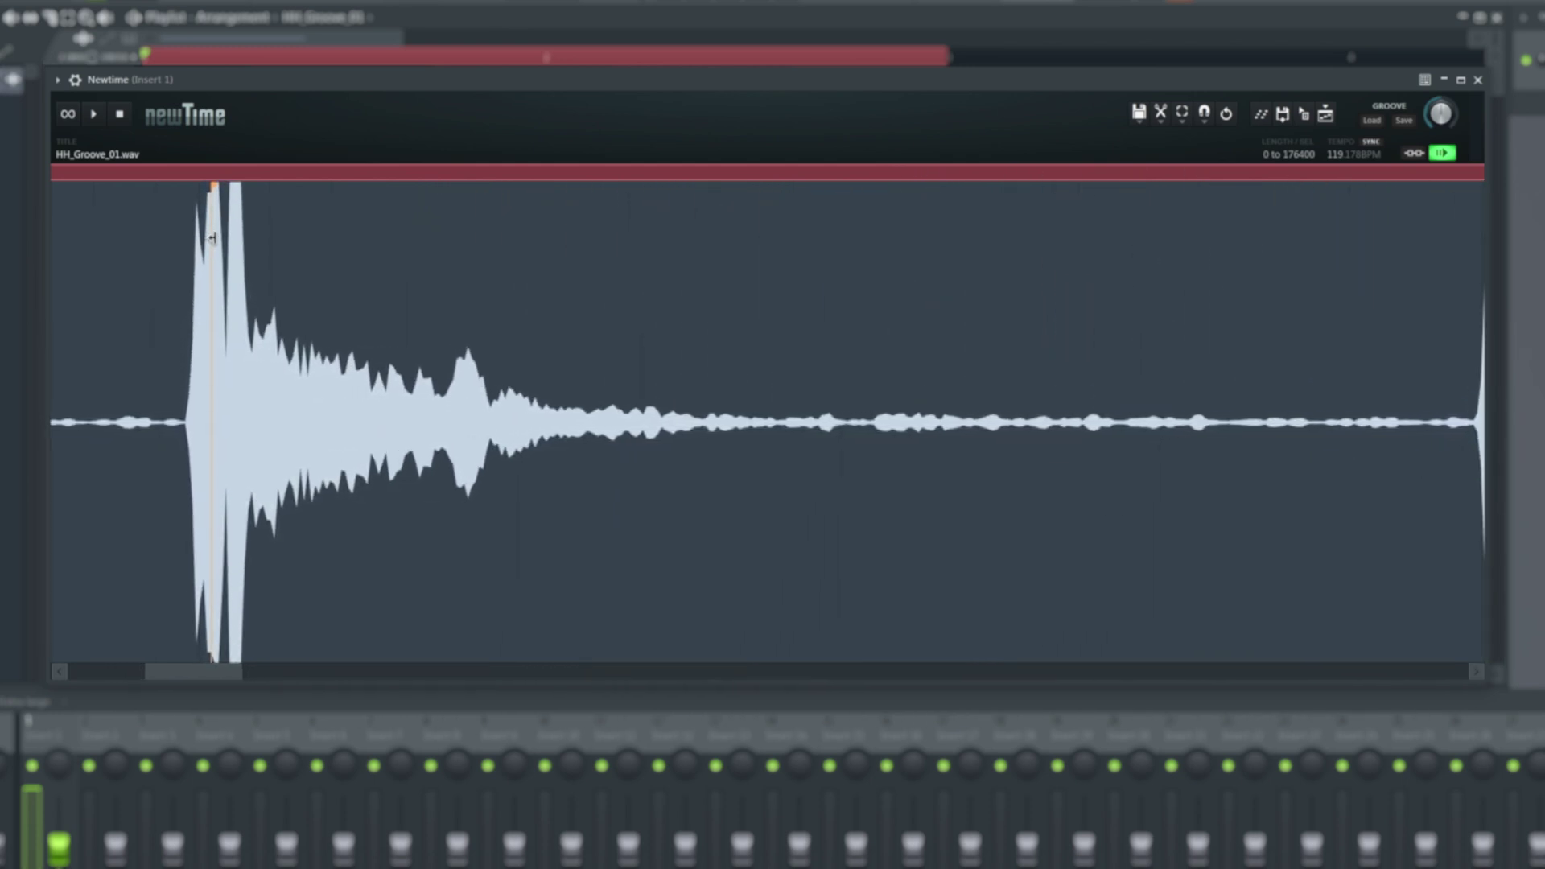
pyautogui.scroll(4, 212, 237)
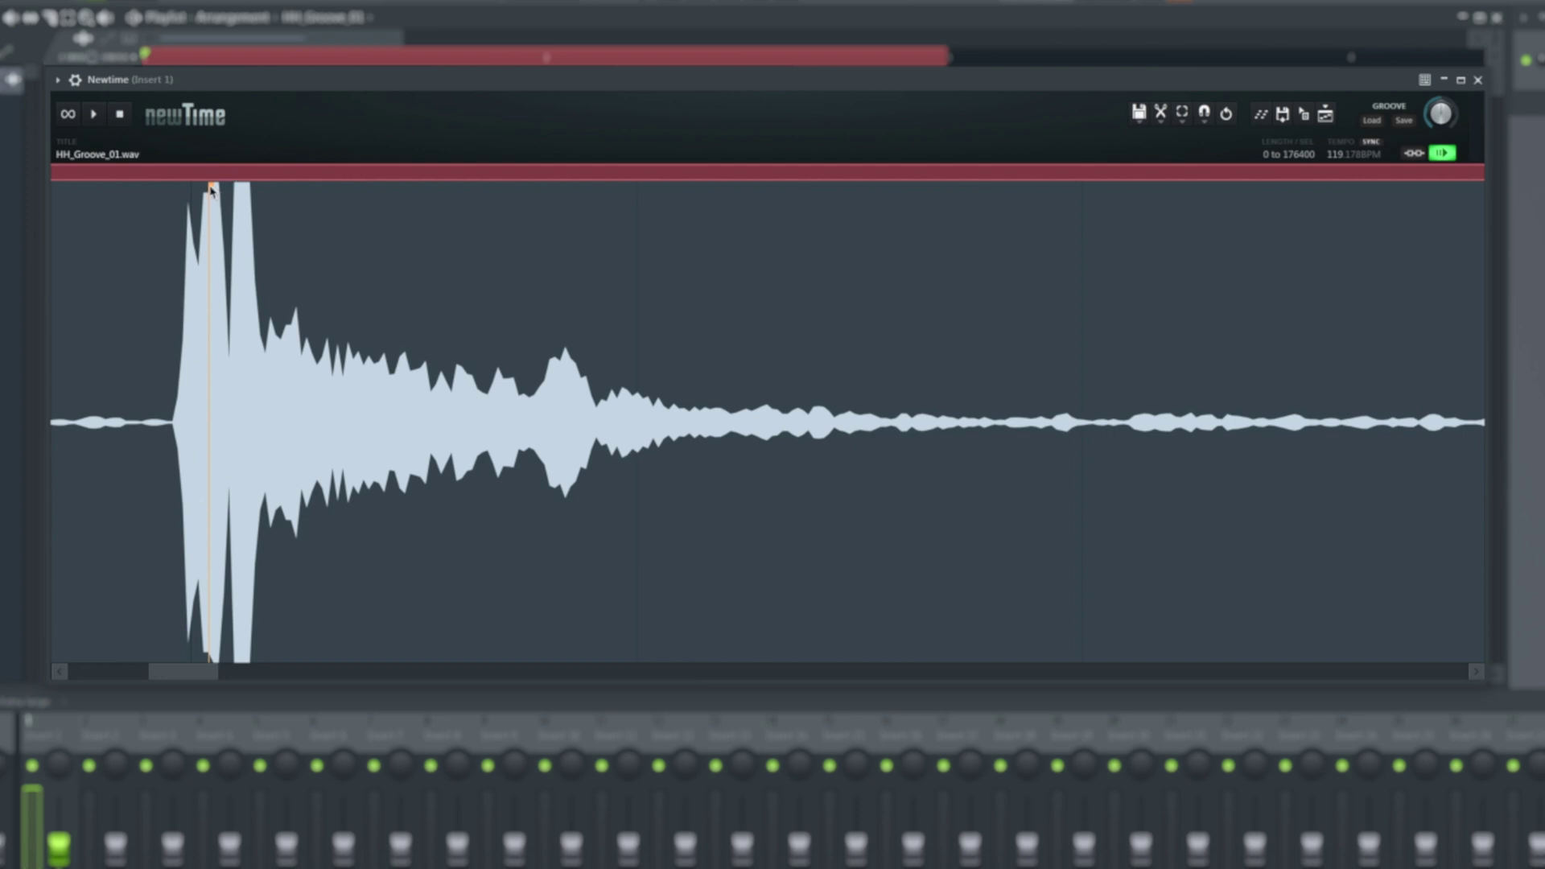
pyautogui.moveTo(212, 189); pyautogui.dragTo(296, 192)
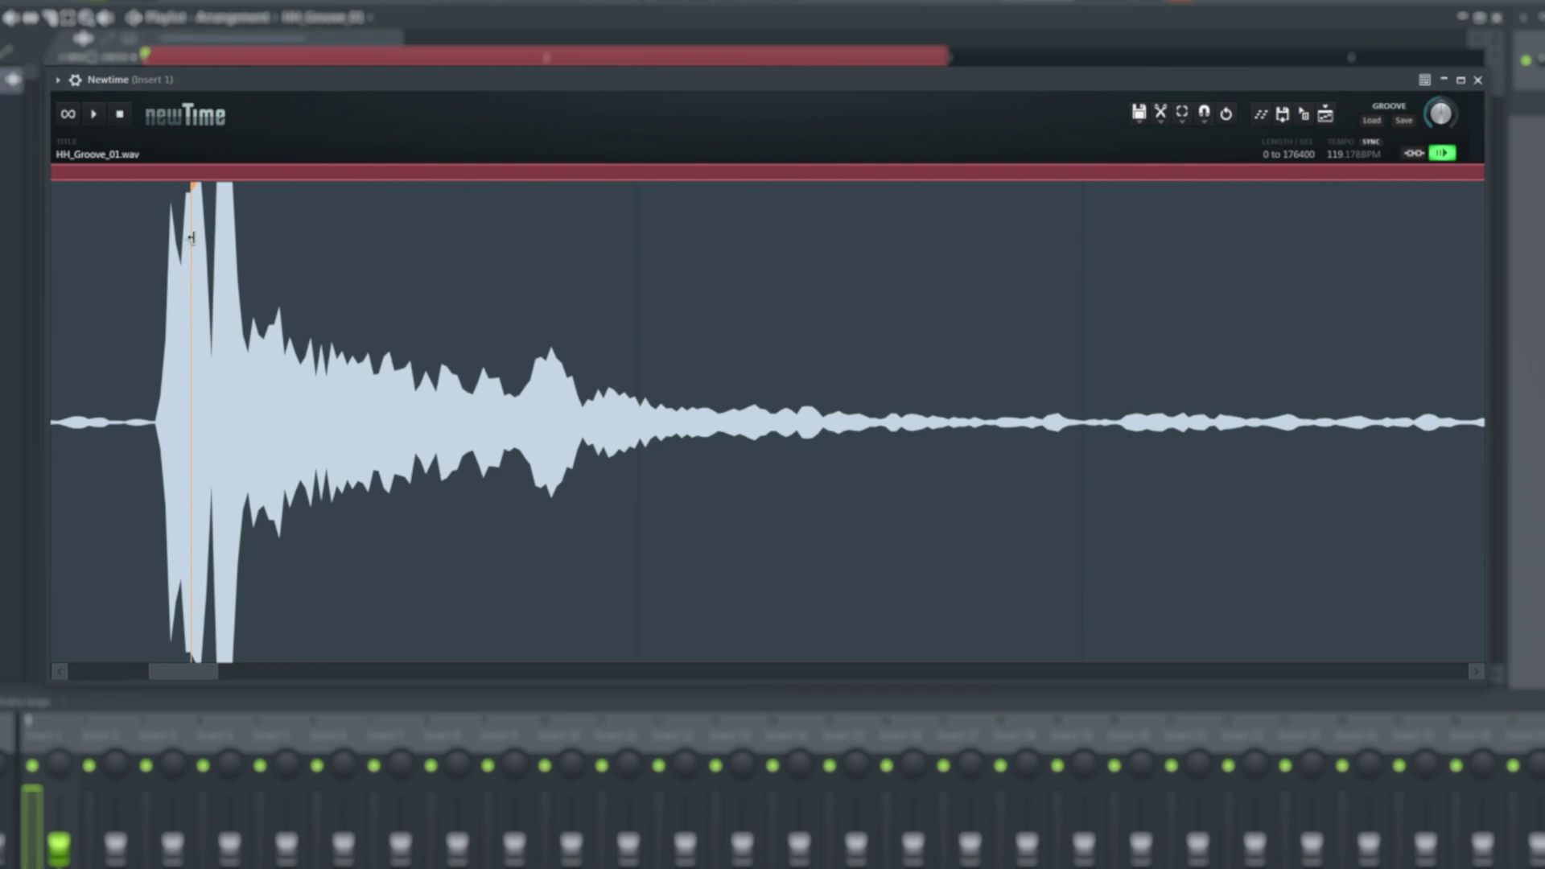
# Move the warp markers of the sixth, seventh, eighth and ninth drum hits earlier so they line up with the grid
pyautogui.scroll(-5, 192, 237)
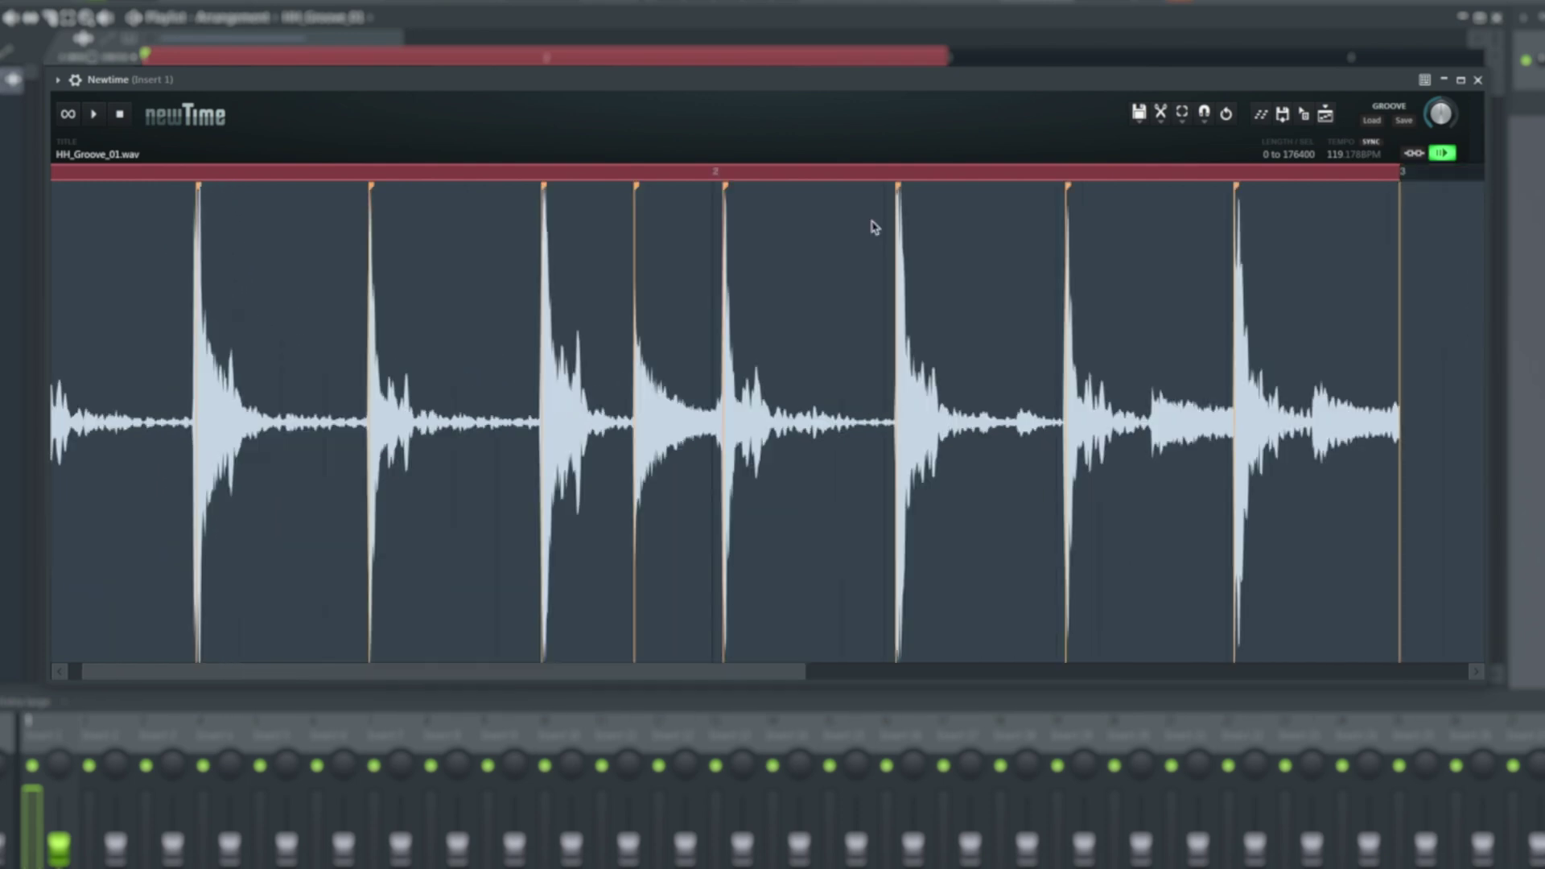
pyautogui.moveTo(896, 190); pyautogui.dragTo(887, 190)
pyautogui.moveTo(1065, 187); pyautogui.dragTo(1058, 187)
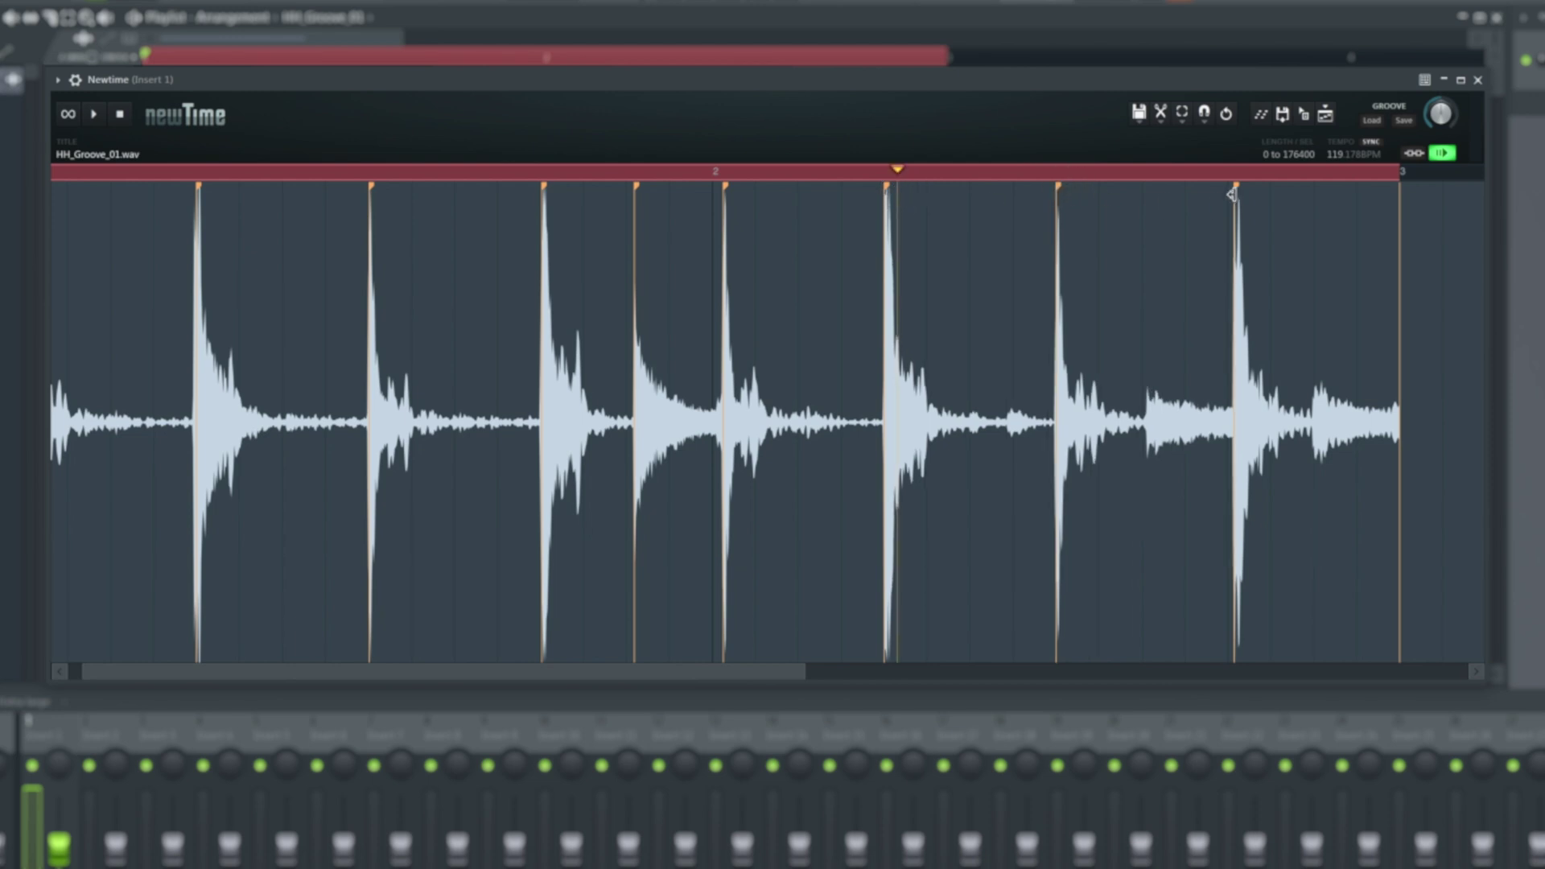
pyautogui.moveTo(1233, 190); pyautogui.dragTo(1229, 190)
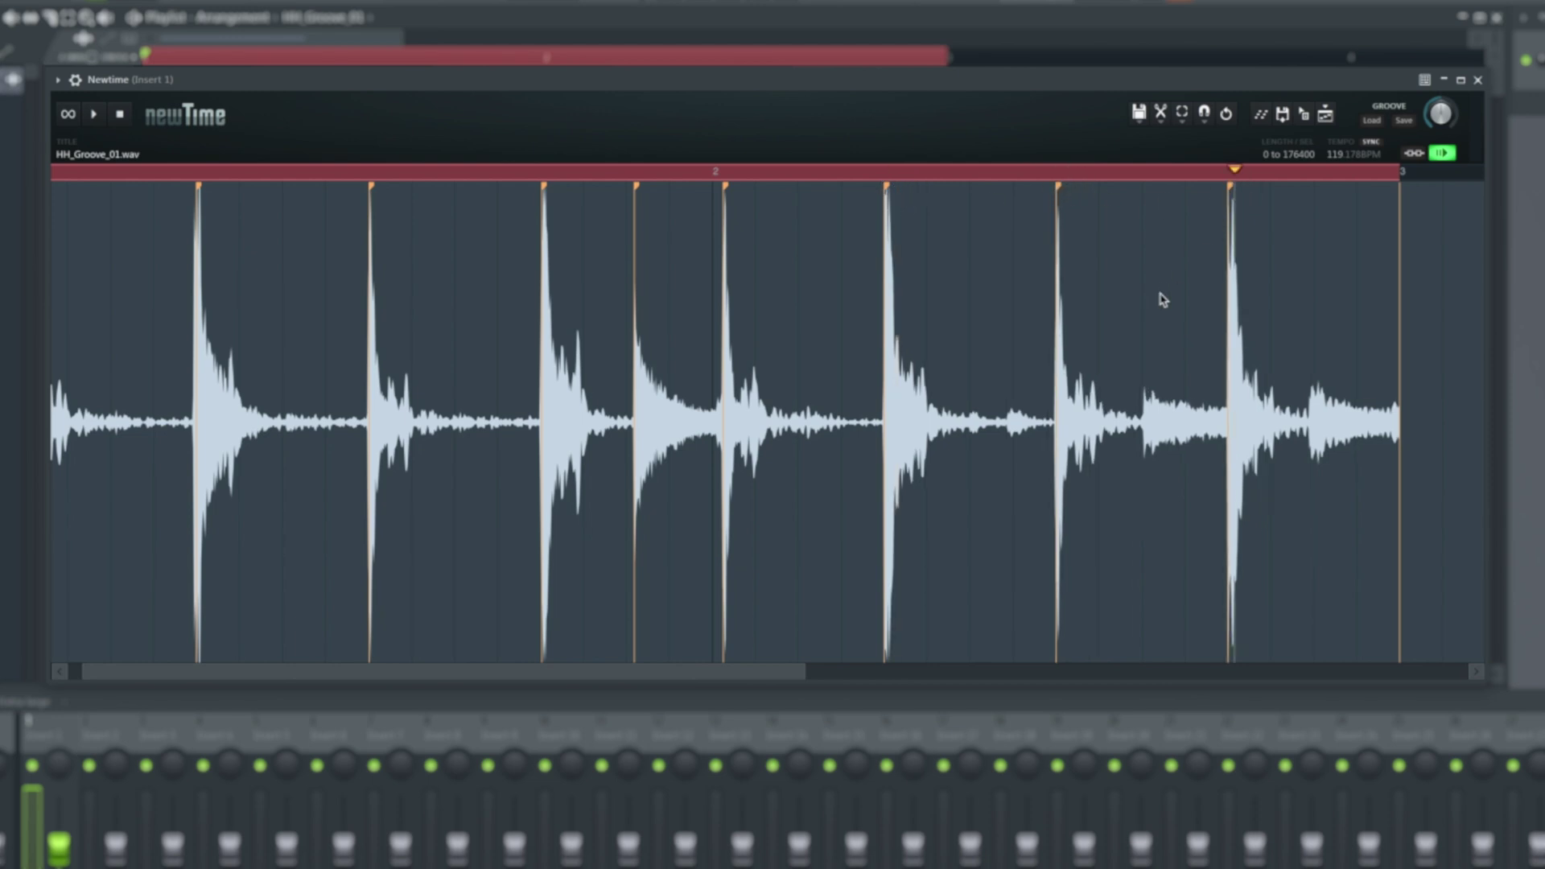
pyautogui.moveTo(724, 190); pyautogui.dragTo(714, 190)
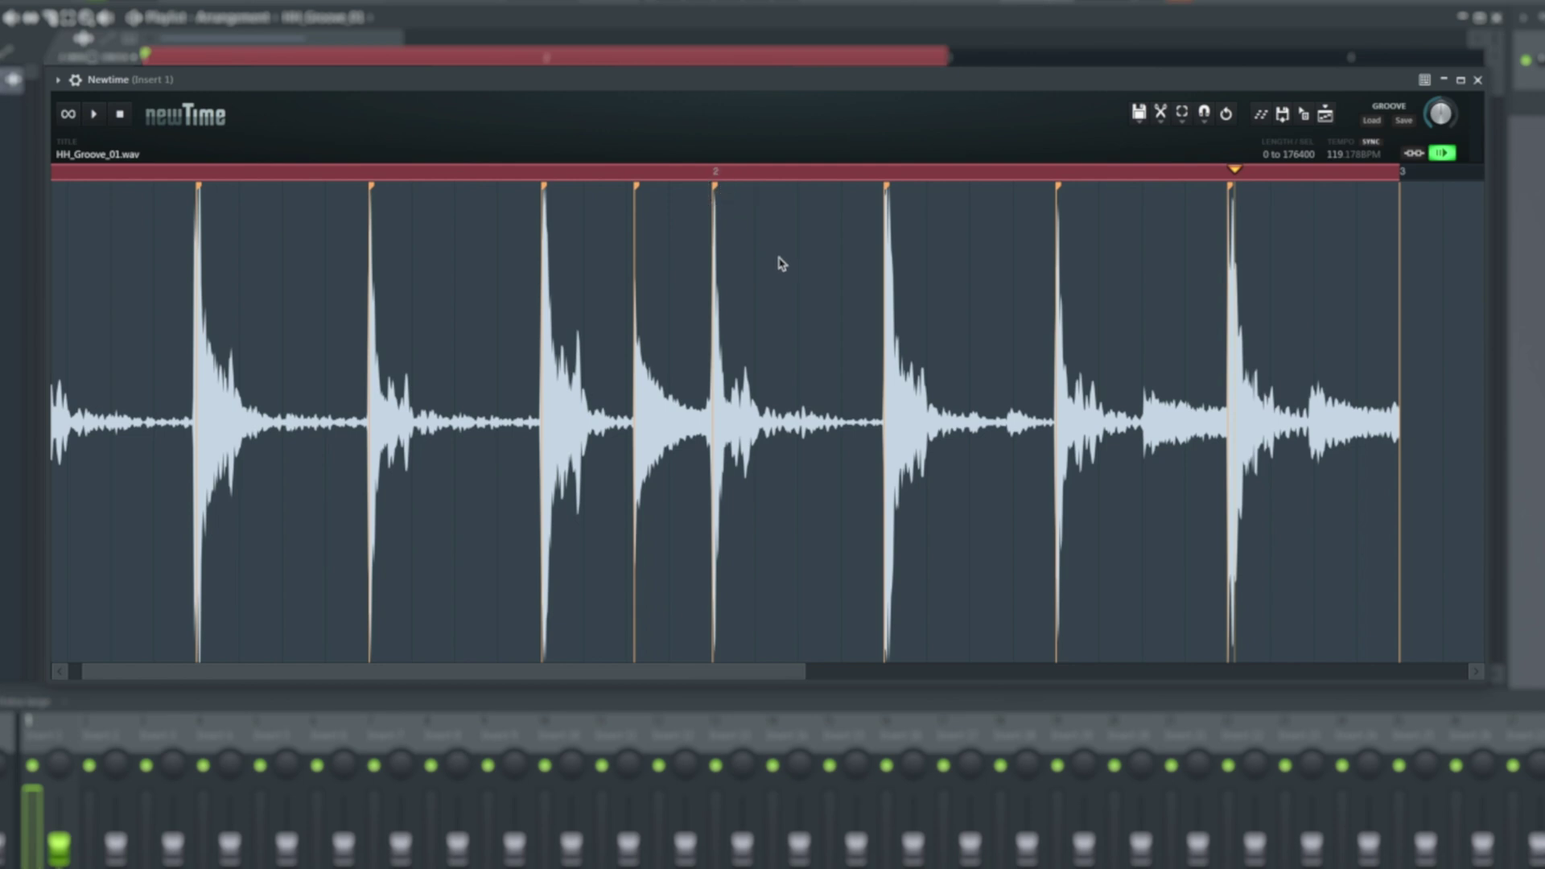
# Play the warped groove in Newtime with looping enabled
pyautogui.click(93, 113)
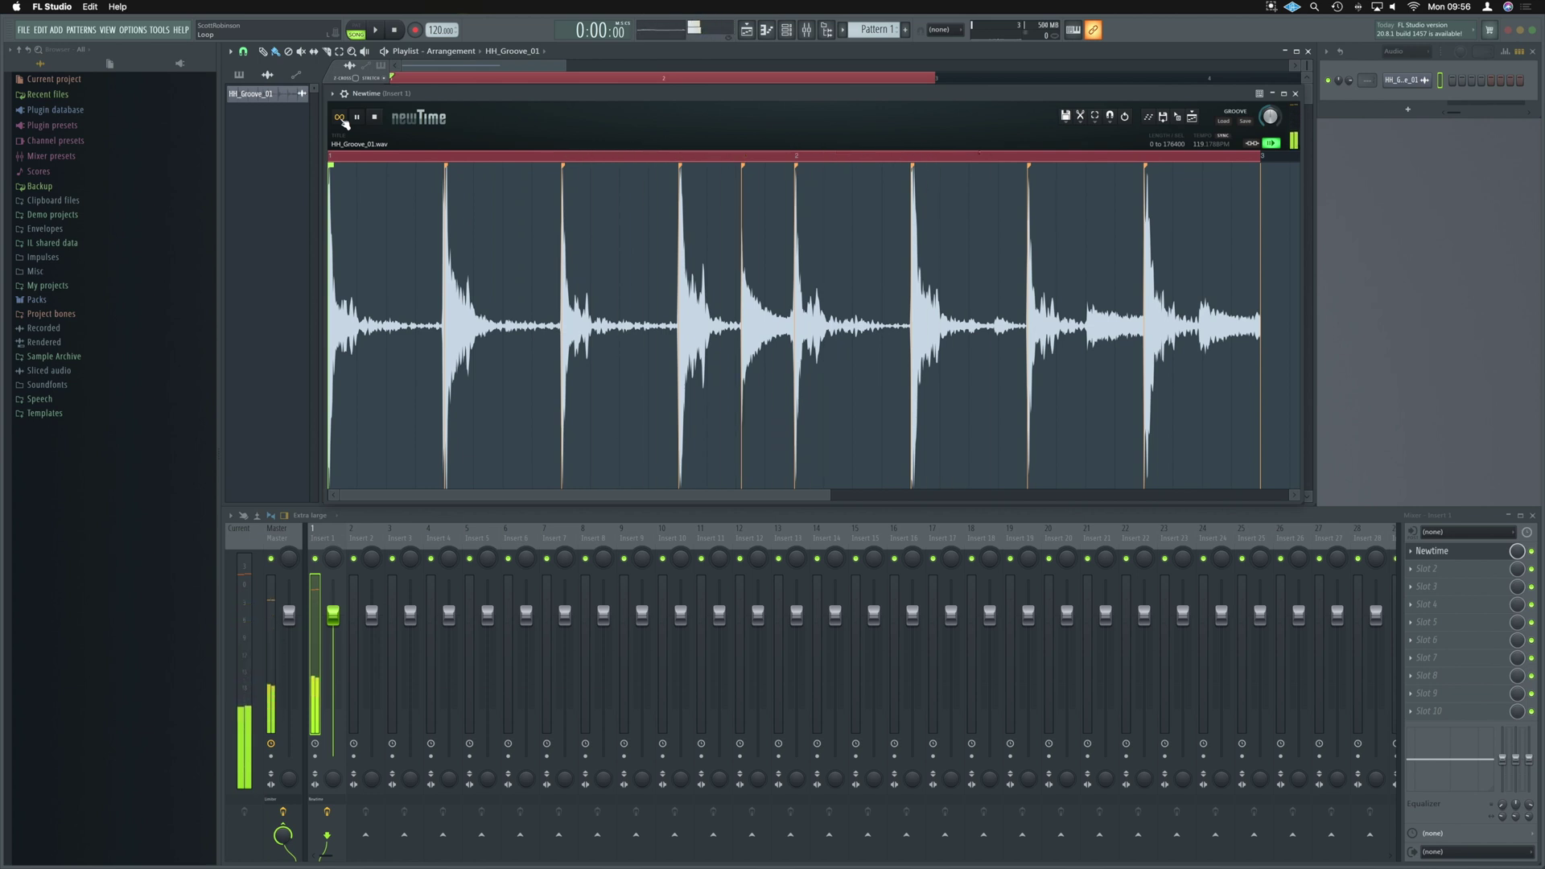
pyautogui.press('space')
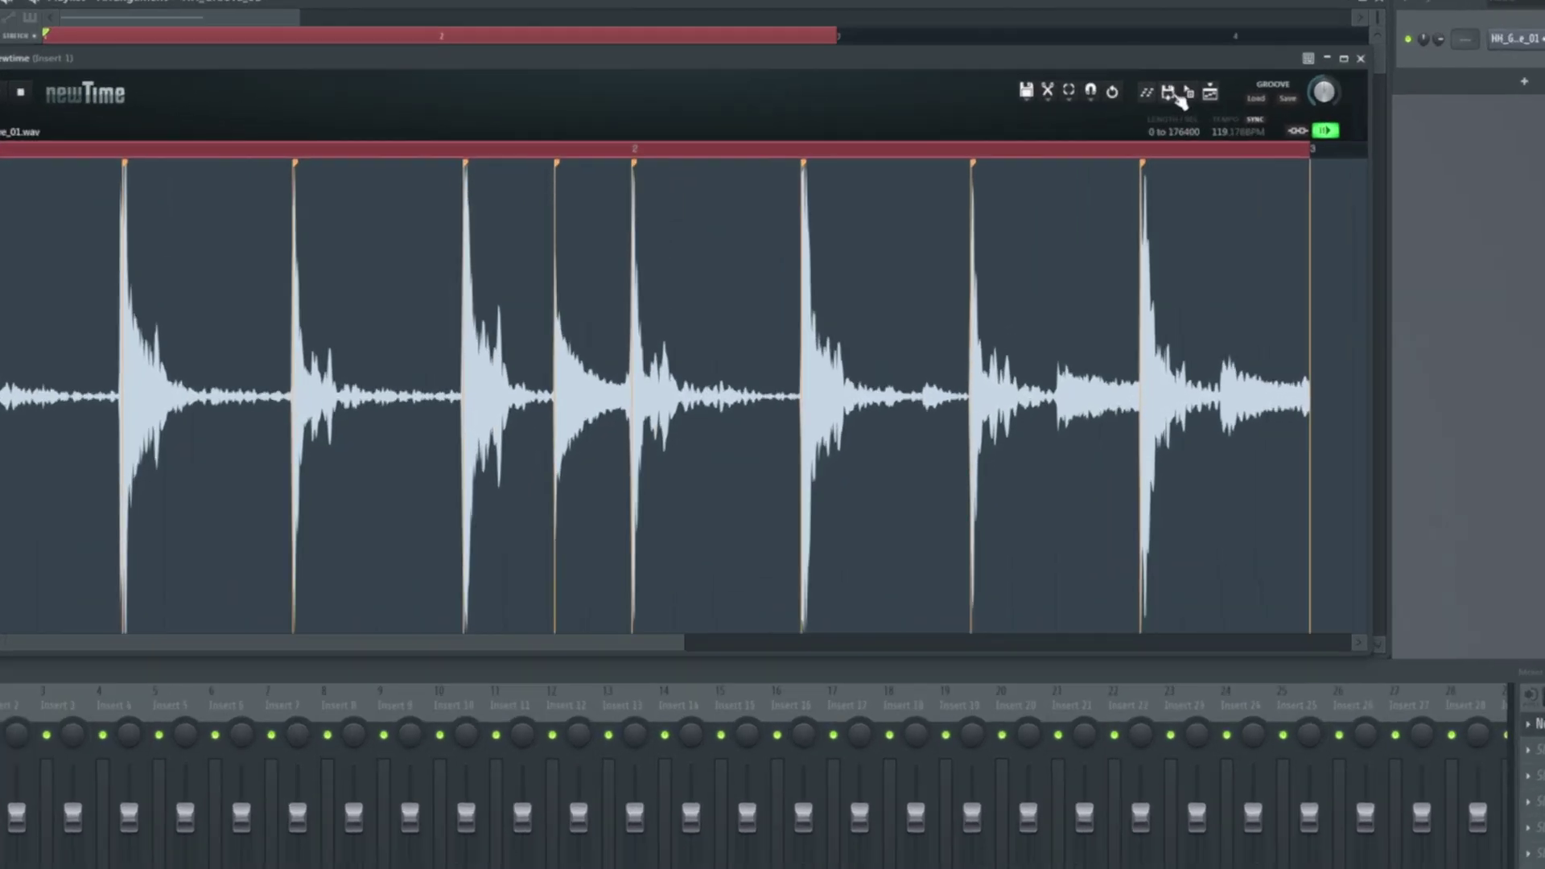
pyautogui.click(1065, 115)
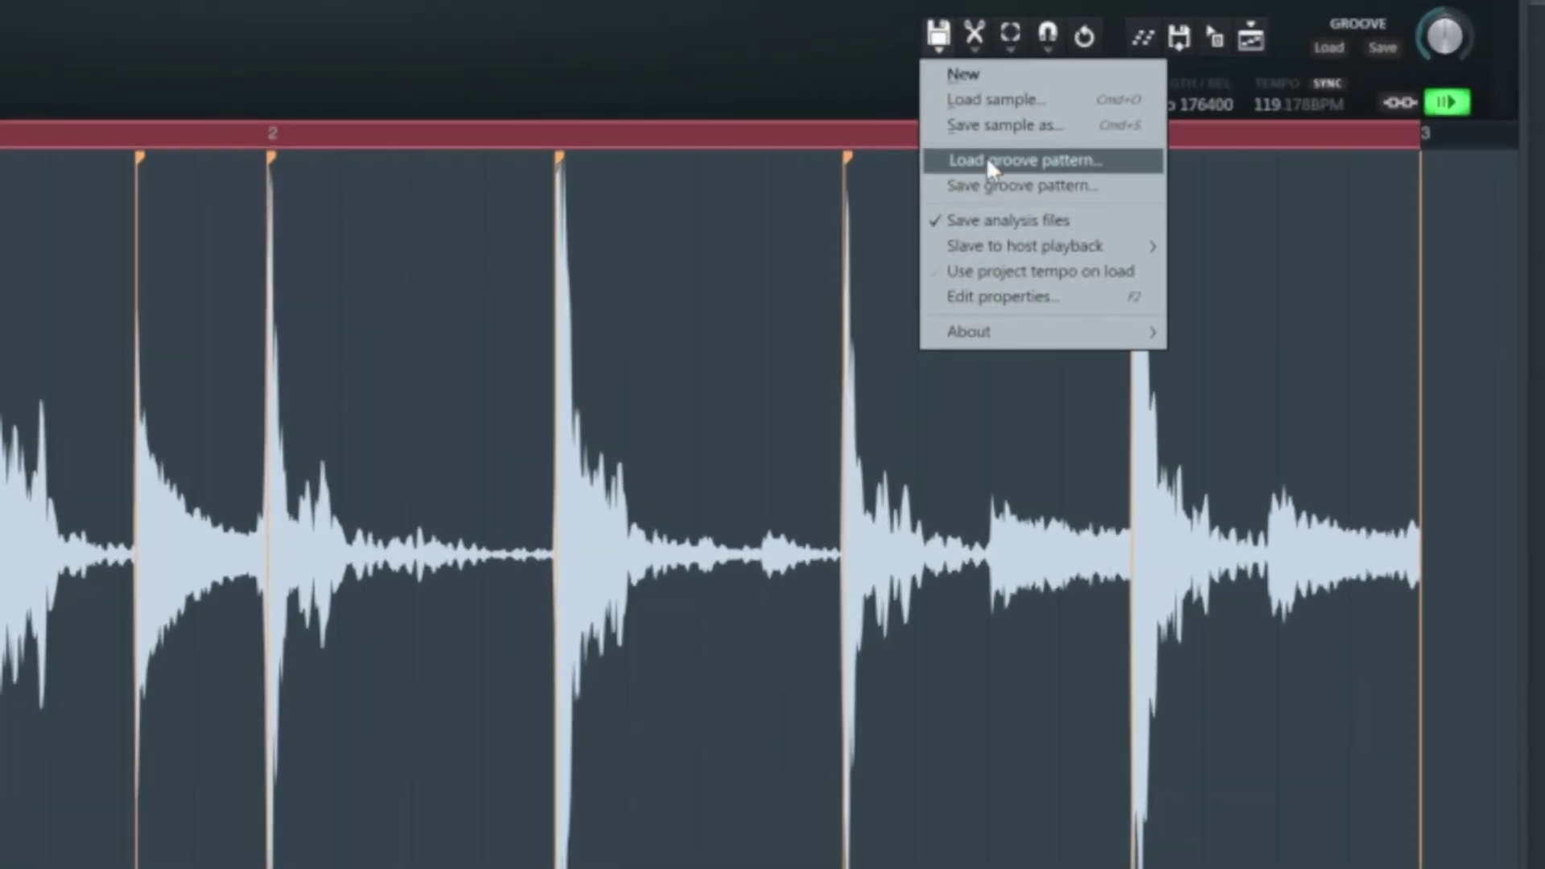
pyautogui.click(1043, 159)
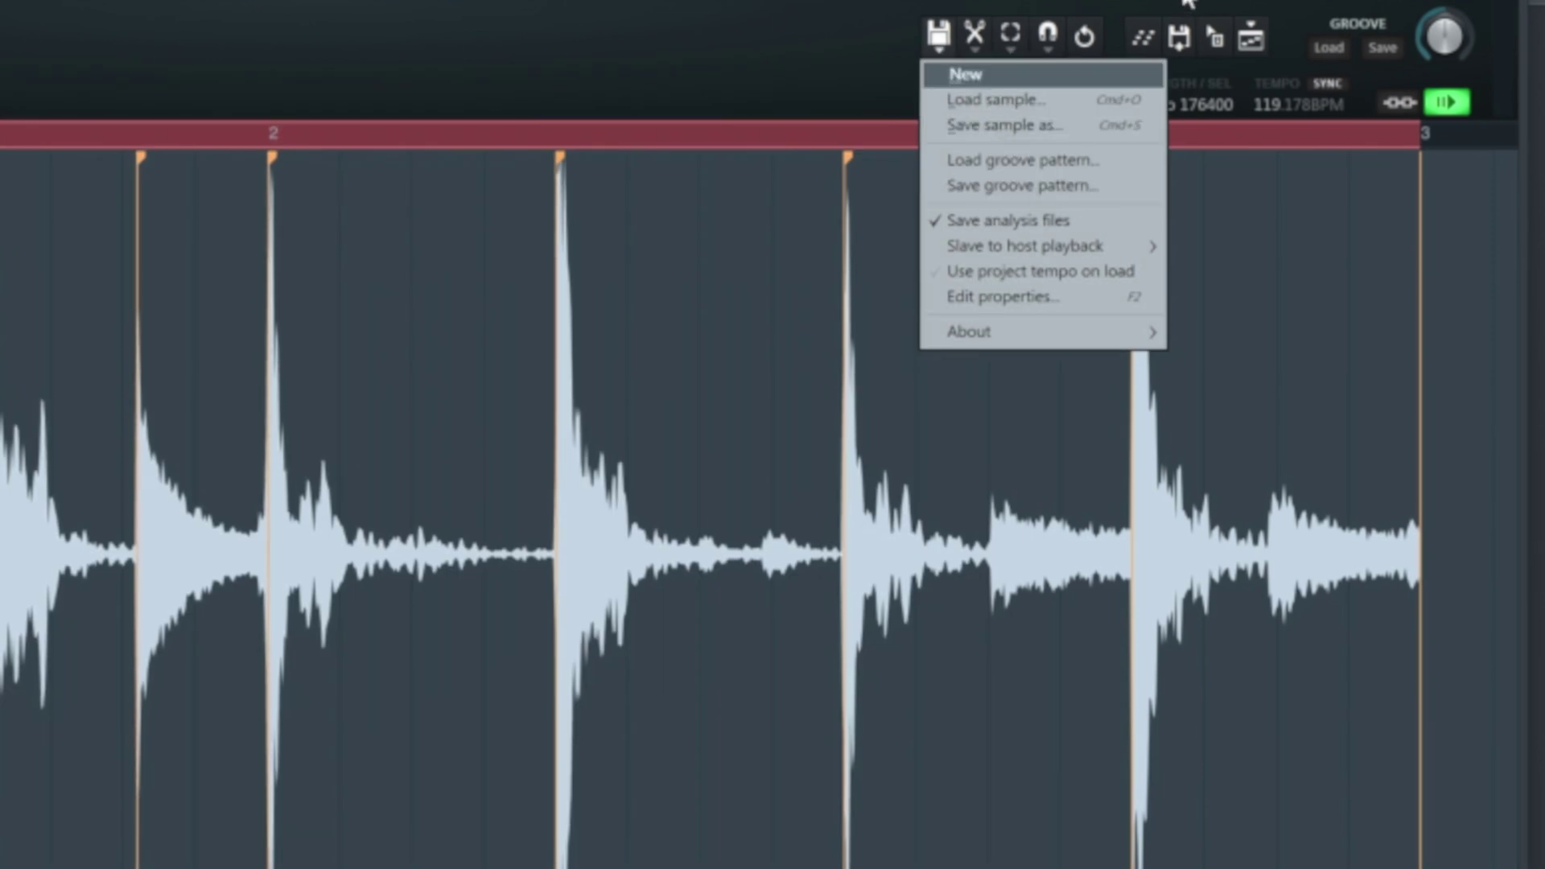
pyautogui.press('Escape')
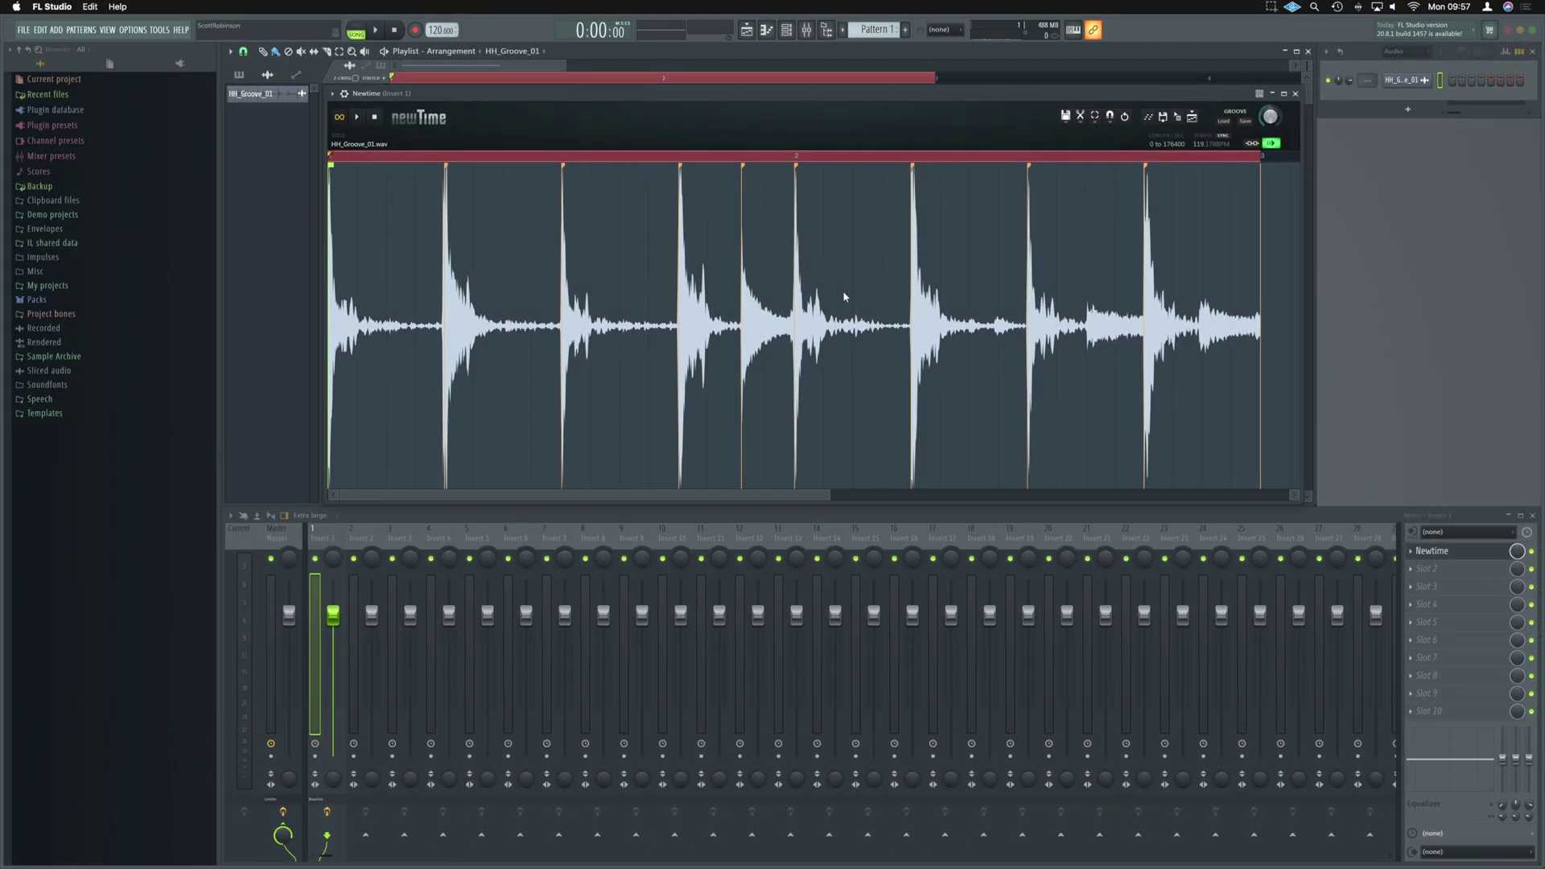
# Place the warped groove from Newtime as an audio clip at the start of playlist Track 2 and close Newtime
pyautogui.moveTo(1088, 100); pyautogui.dragTo(1105, 321)
pyautogui.moveTo(1193, 339); pyautogui.dragTo(405, 272)
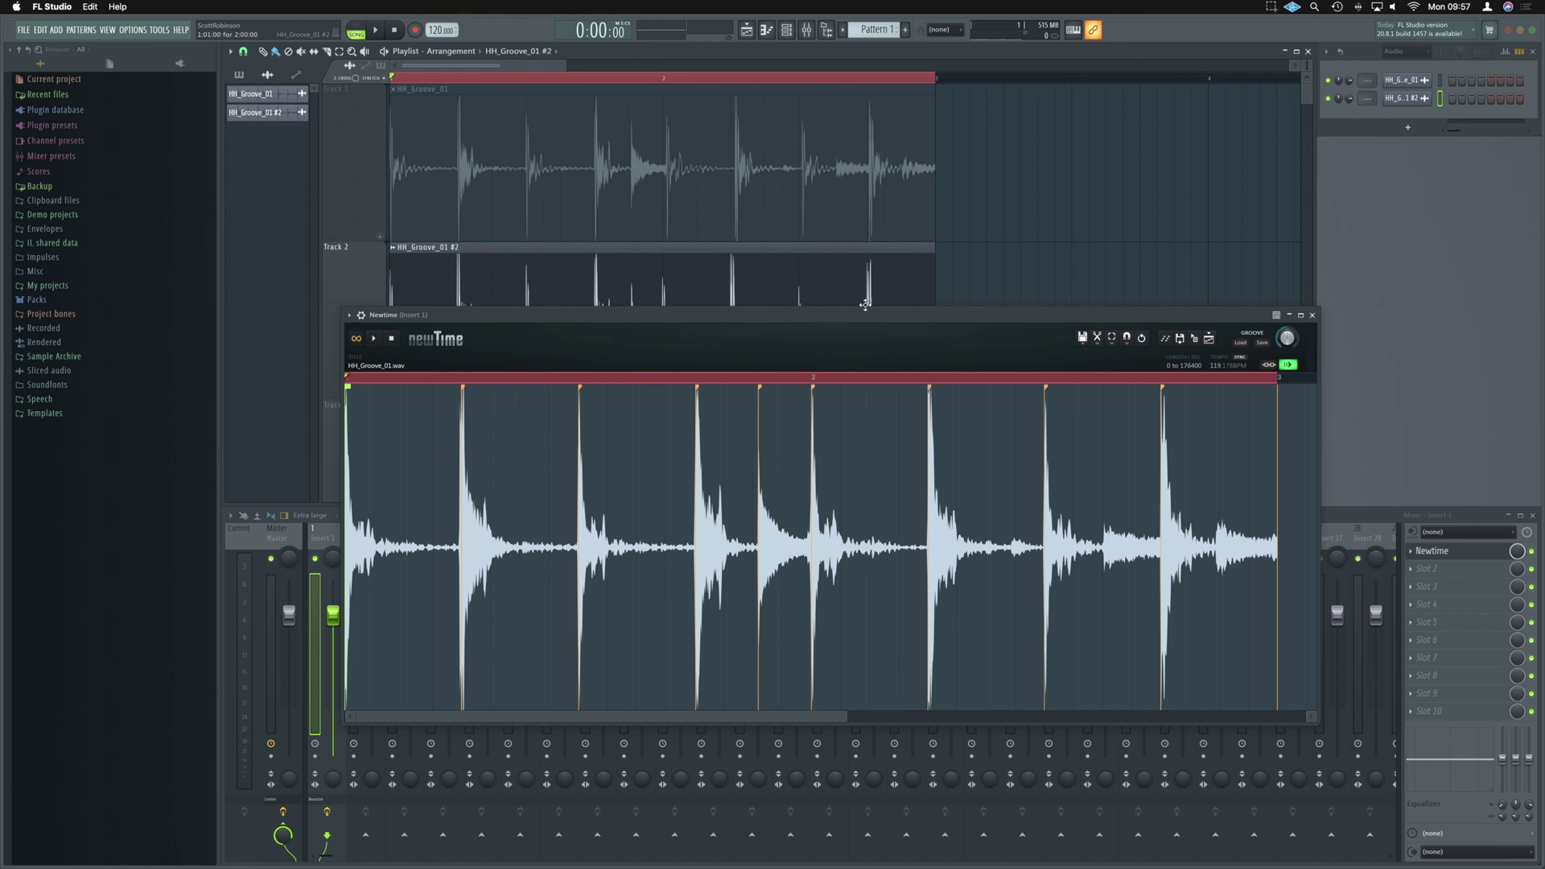
pyautogui.click(1312, 314)
# Compare the original groove on Track 1 with the warped version on Track 2 by soloing each during playback
pyautogui.scroll(5, 701, 218)
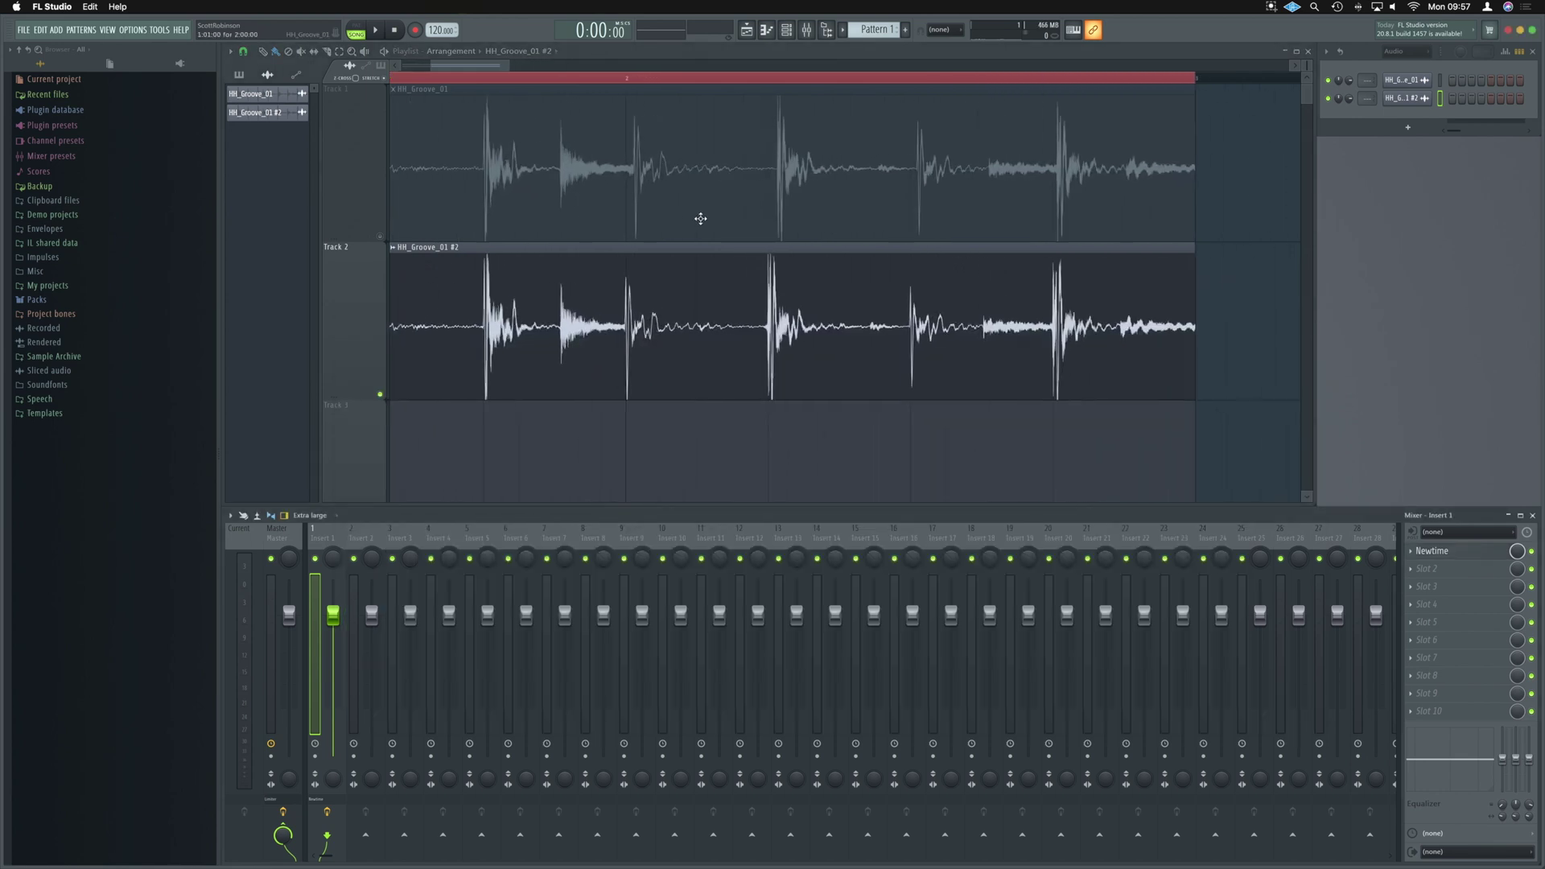
pyautogui.scroll(-5, 701, 218)
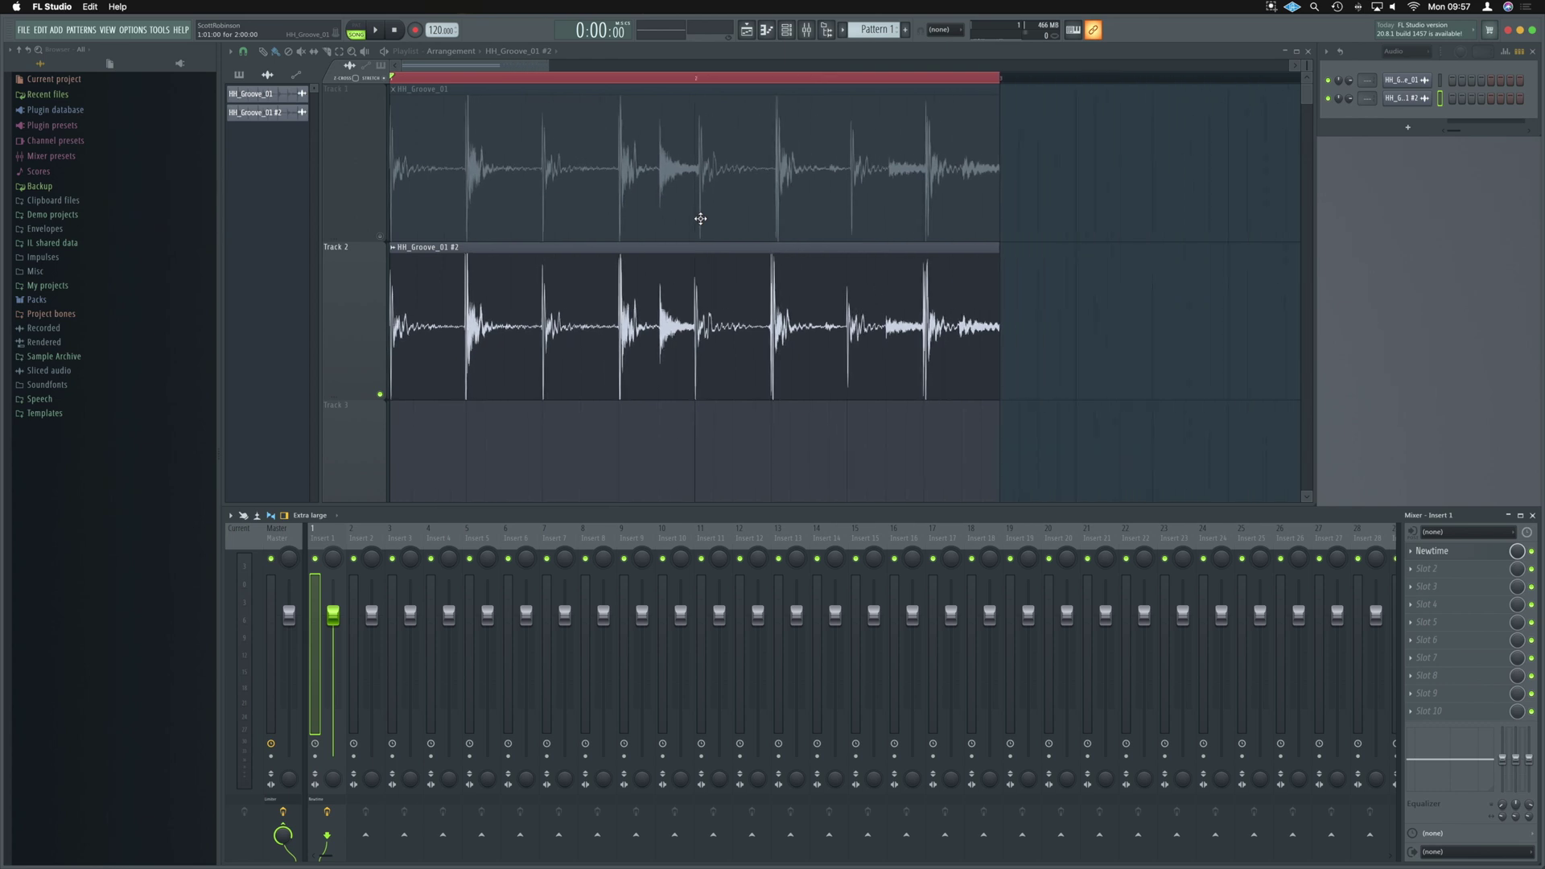
pyautogui.click(380, 236)
pyautogui.press('space')
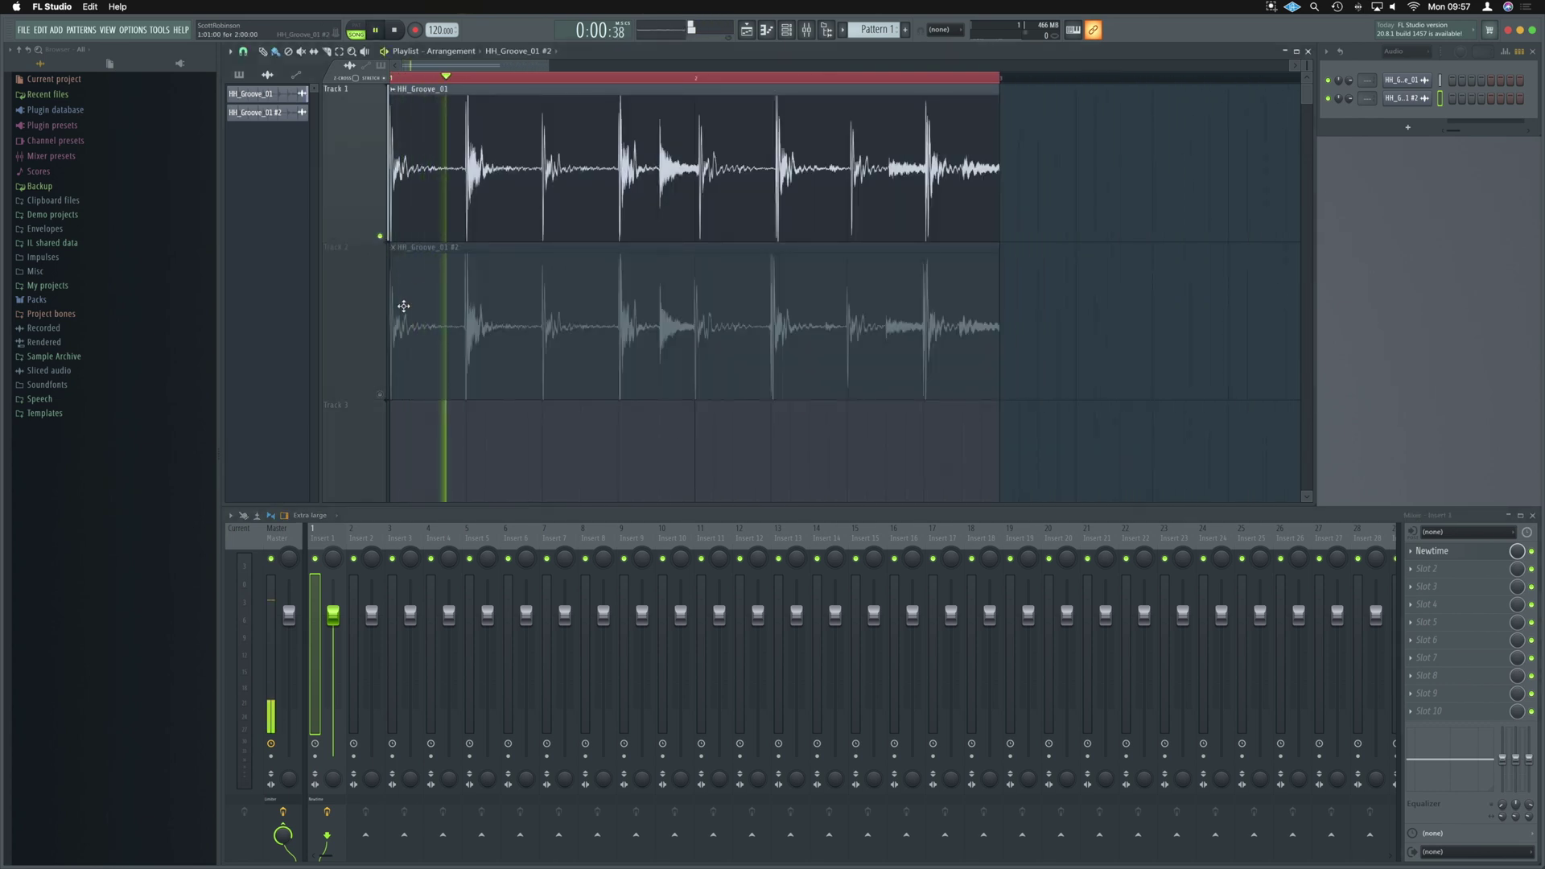
pyautogui.click(380, 396)
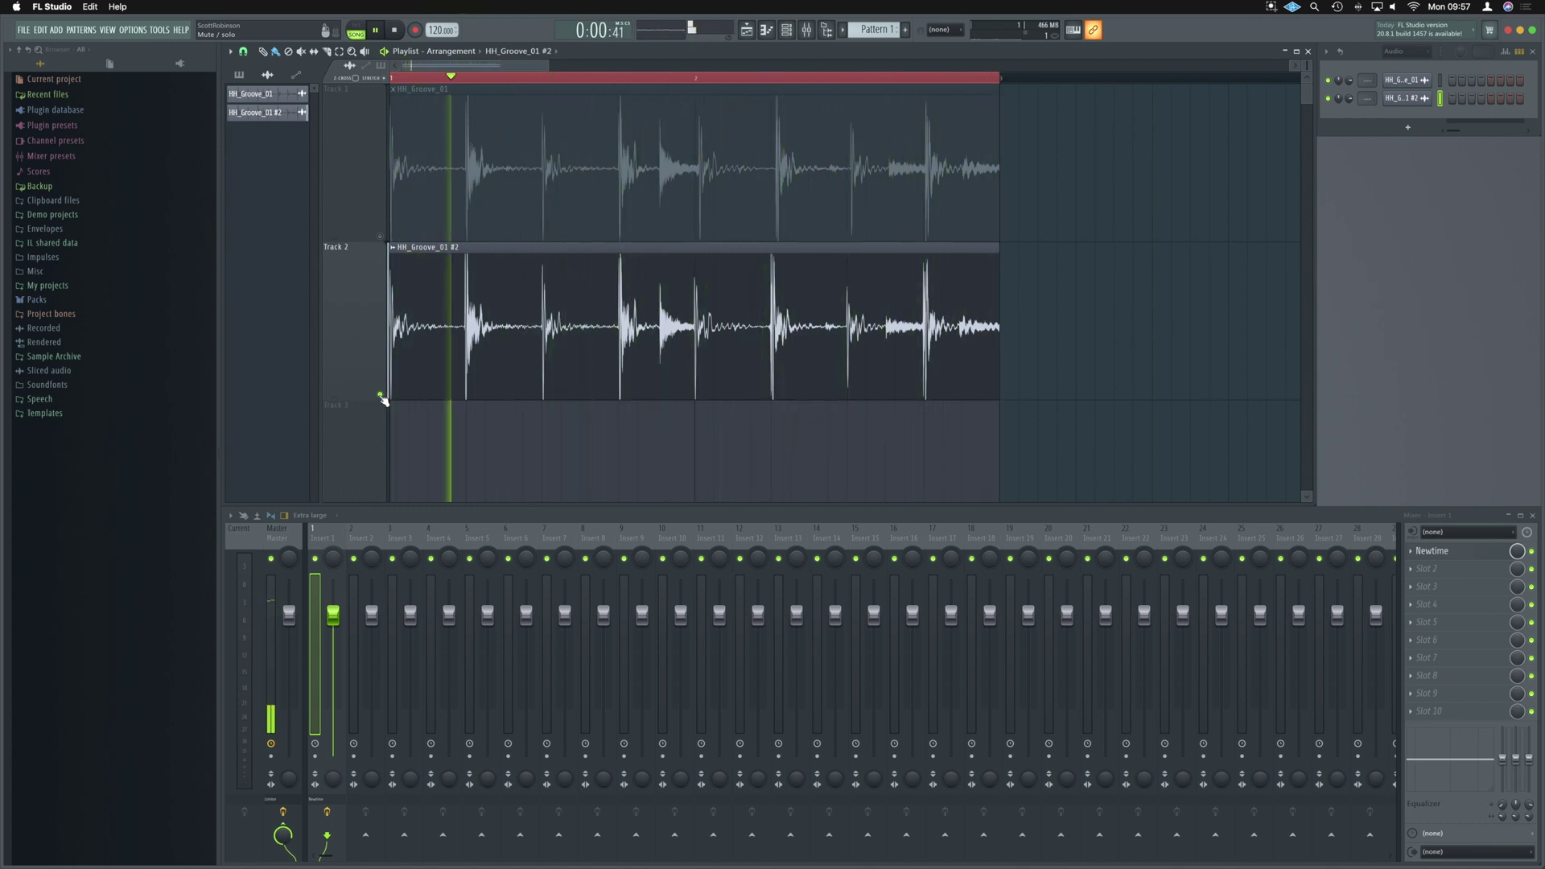
pyautogui.press('space')
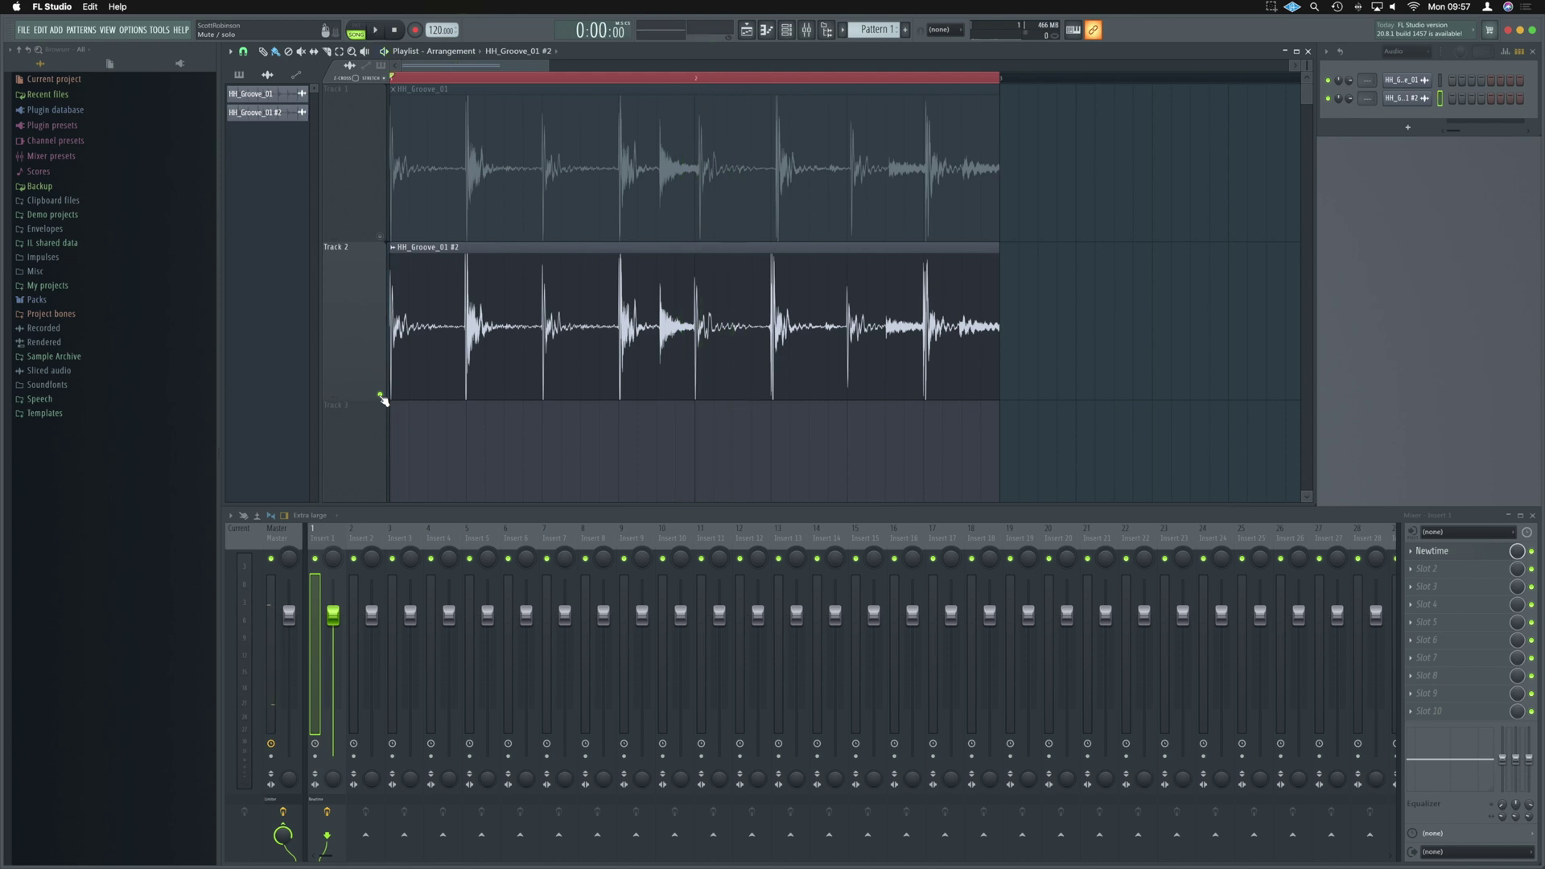
pyautogui.keyDown('ctrl'); pyautogui.click(381, 237); pyautogui.keyUp('ctrl')
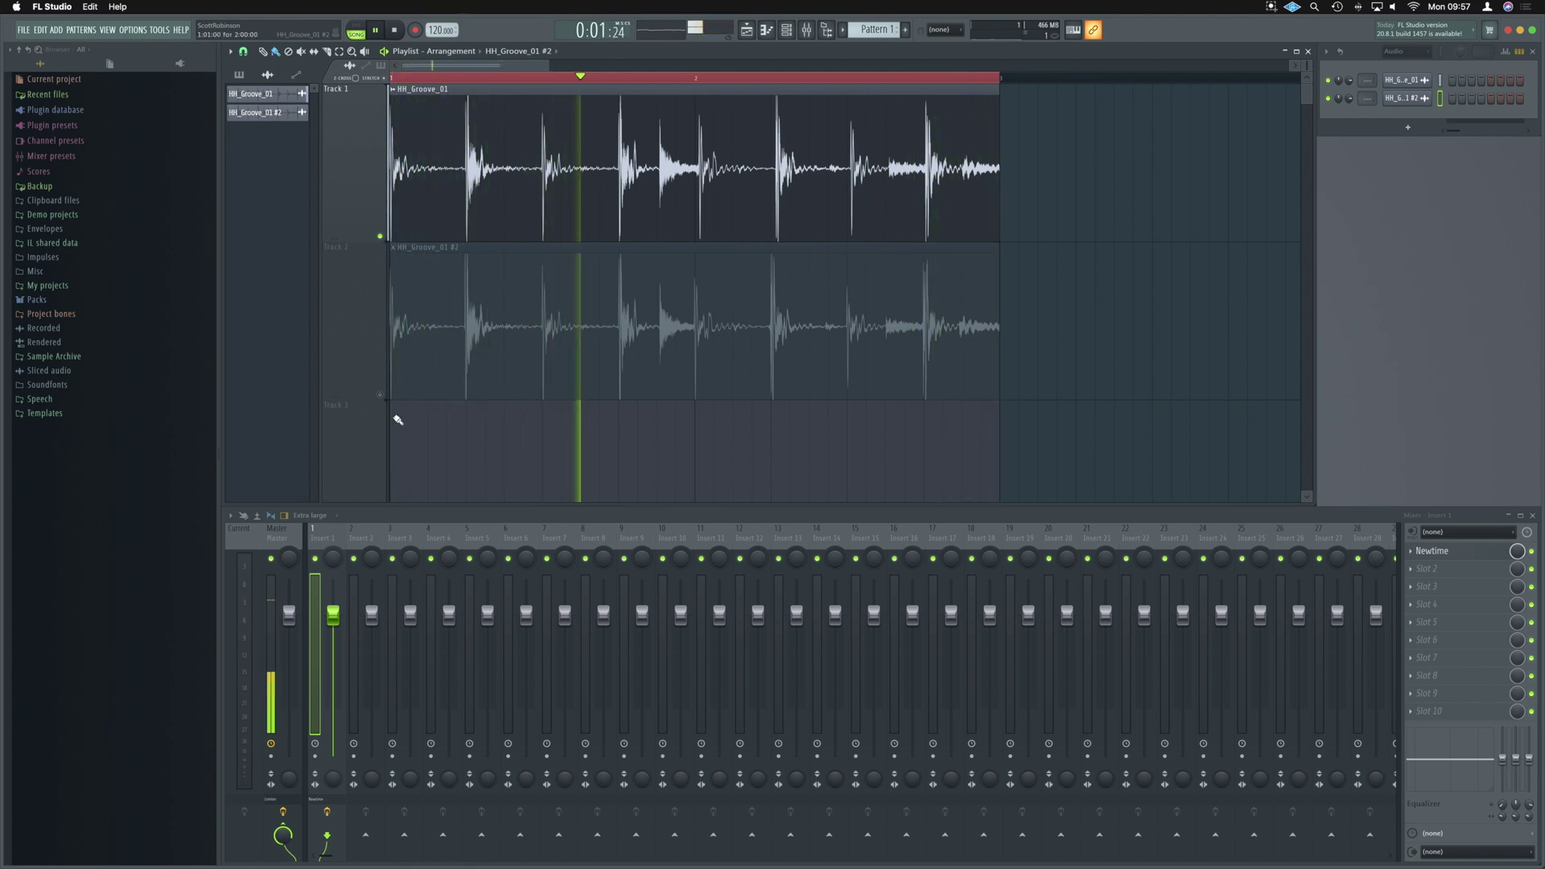
pyautogui.click(380, 392)
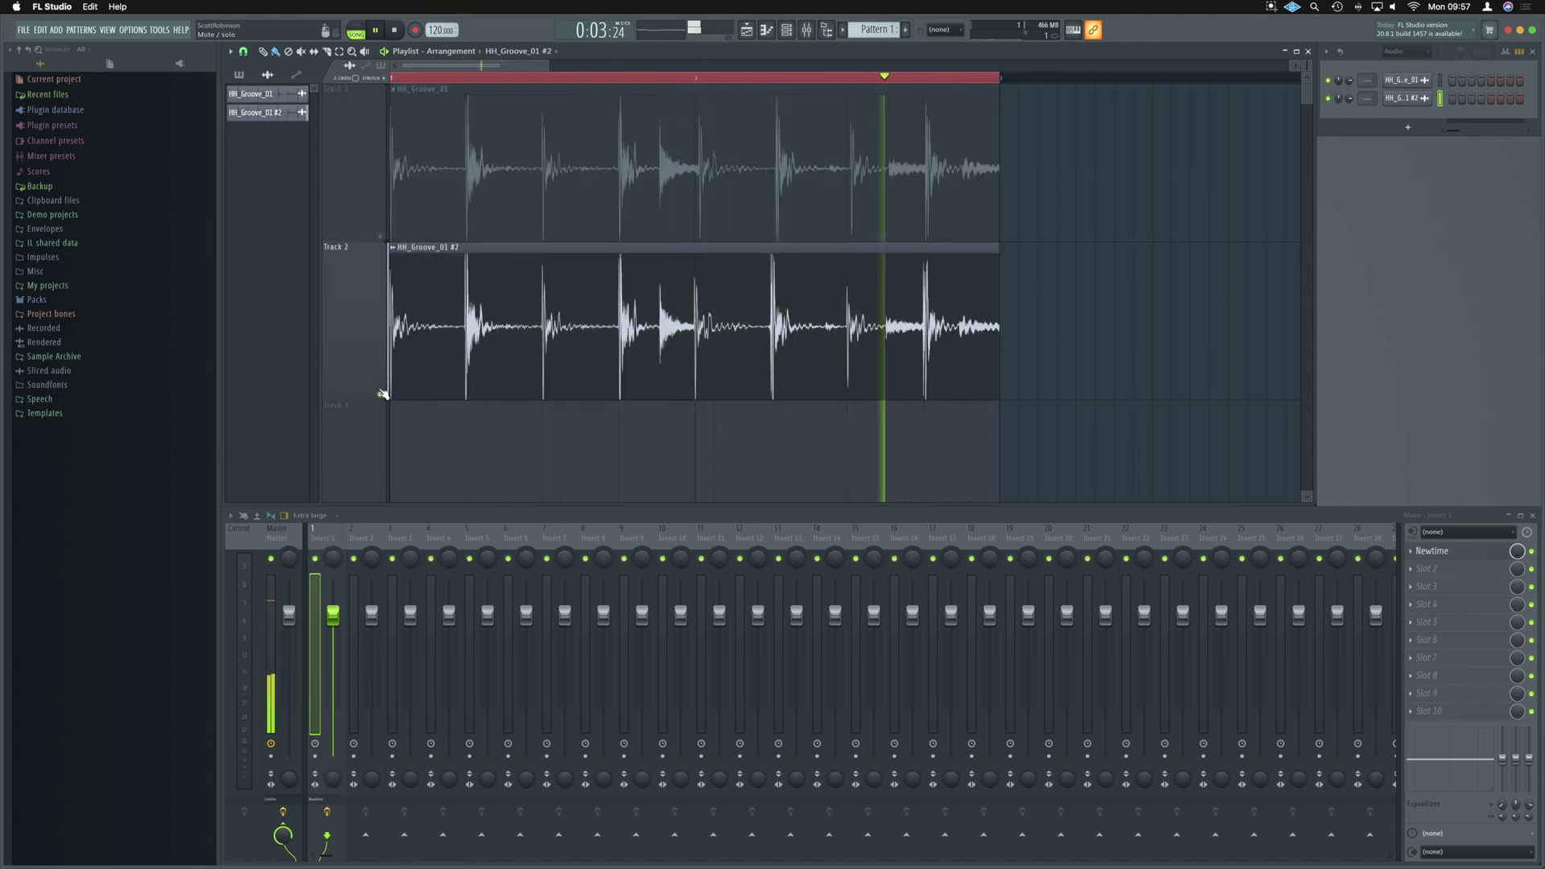